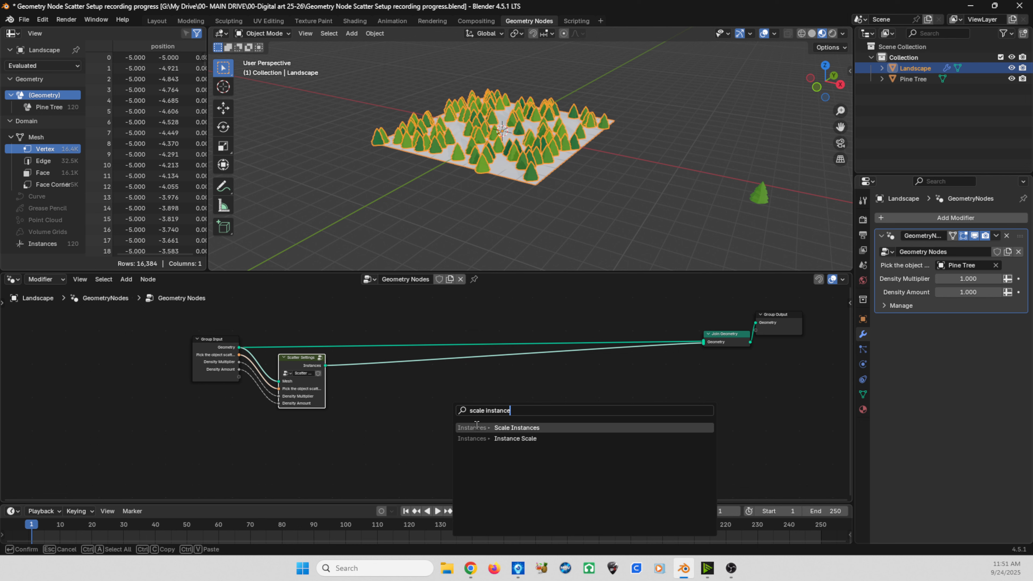
Add a Scale Instances node on the link between Scatter Settings and Join Geometry, leaving space after Scatter Settings.
click(476, 427)
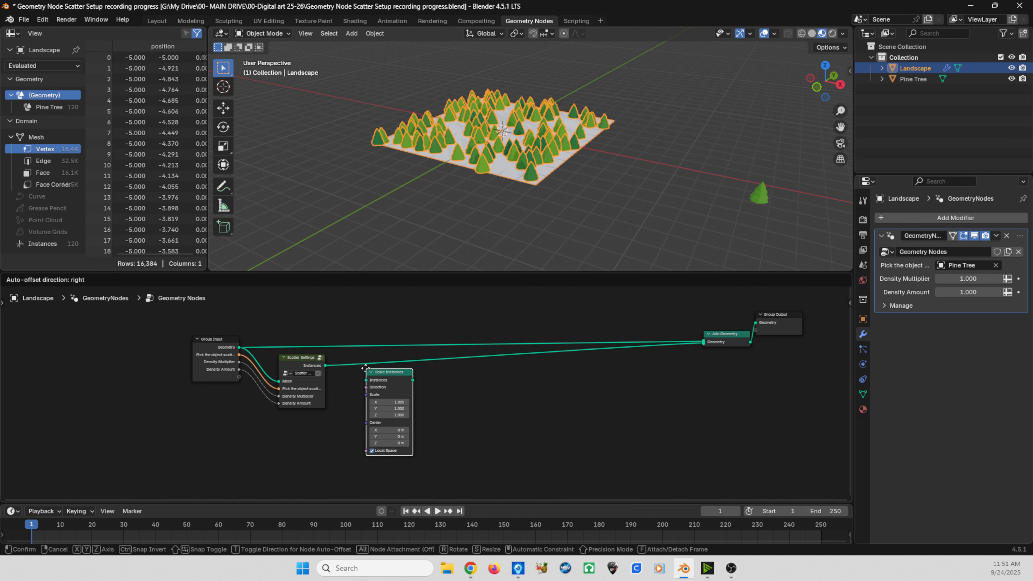
click(359, 365)
drag(298, 362, 260, 353)
scroll(269, 361, up, 5)
drag(356, 348, 357, 349)
click(254, 358)
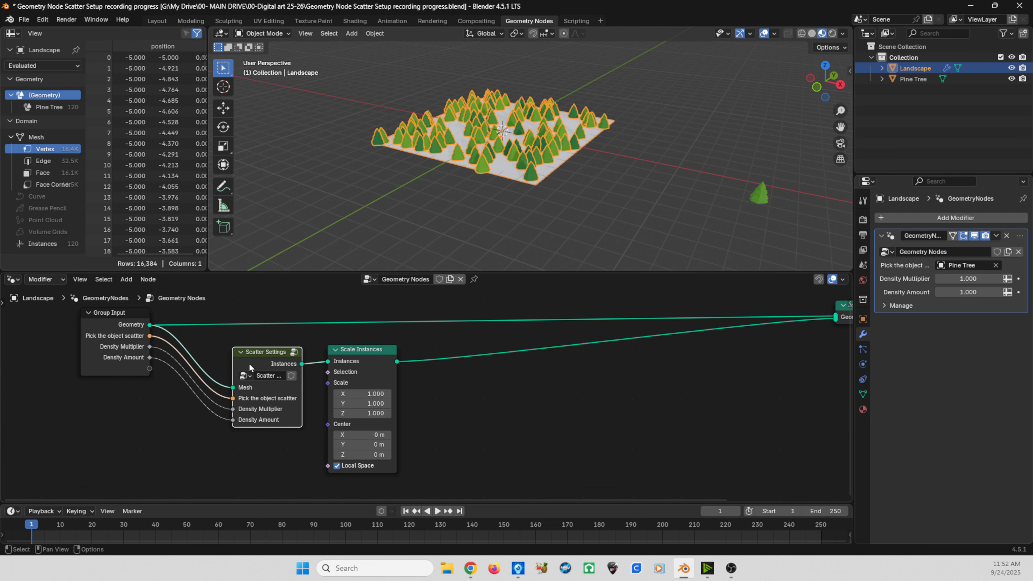
drag(358, 350, 365, 349)
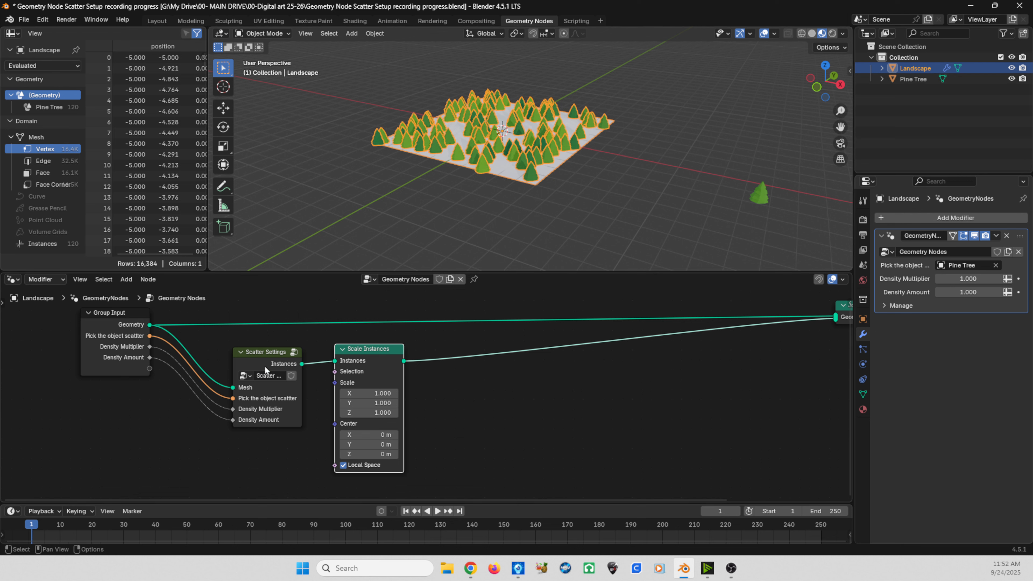
drag(351, 360, 503, 360)
Add a Combine XYZ node below the link and connect its Vector output to the Scale input of Scale Instances.
middle_drag(403, 422, 403, 412)
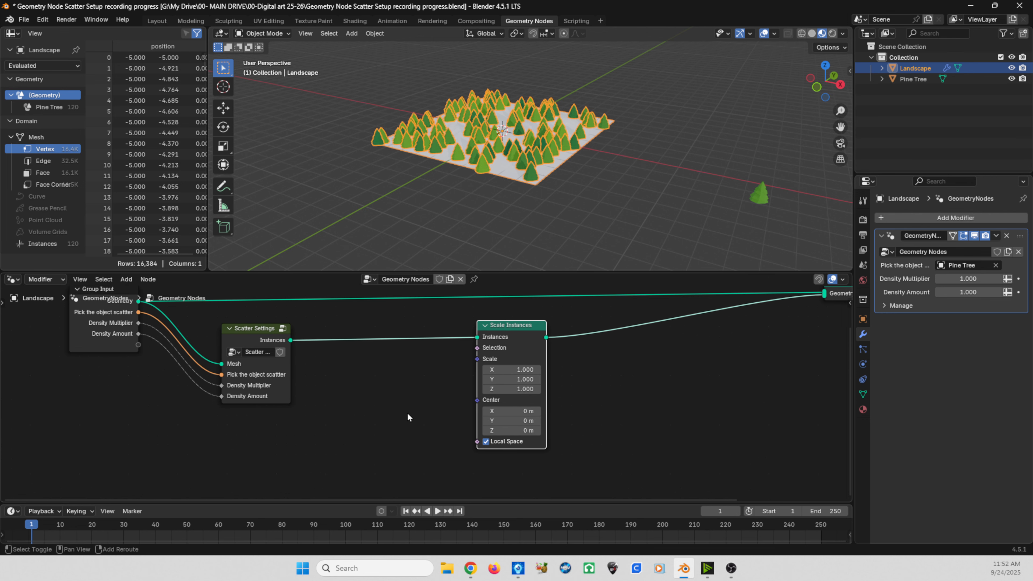
key(shift+a)
mouse_move(408, 413)
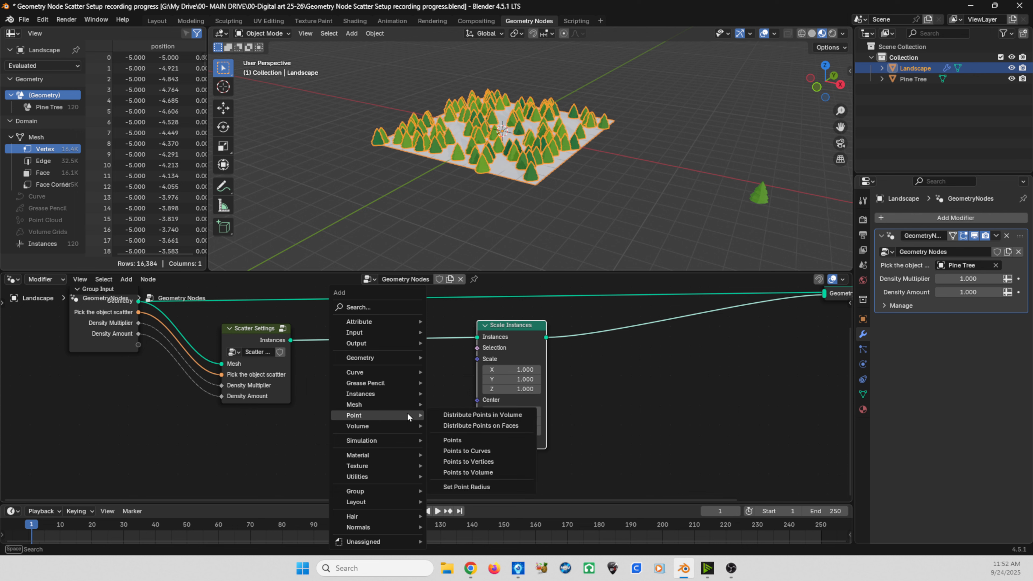
text(combien)
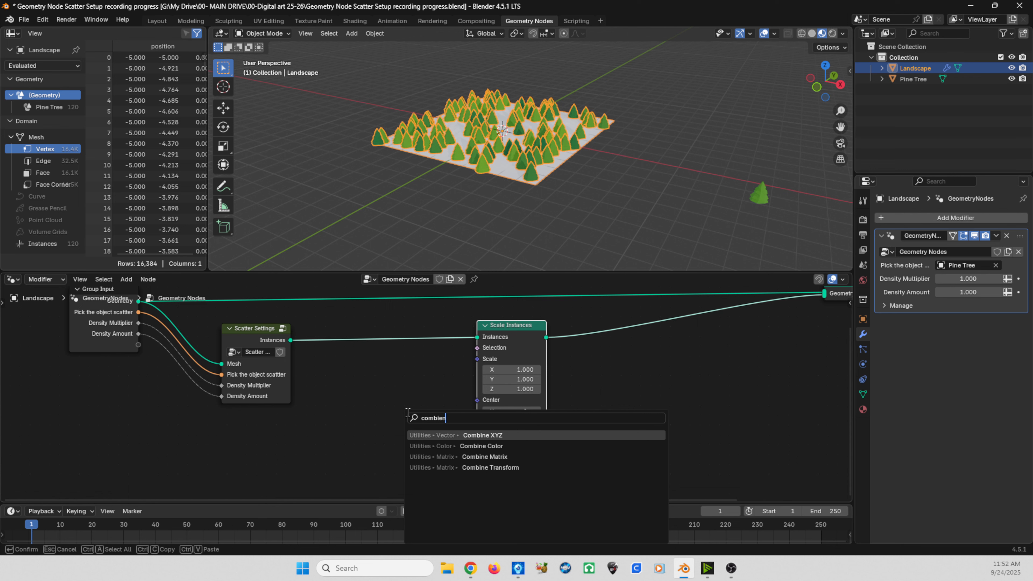
click(429, 434)
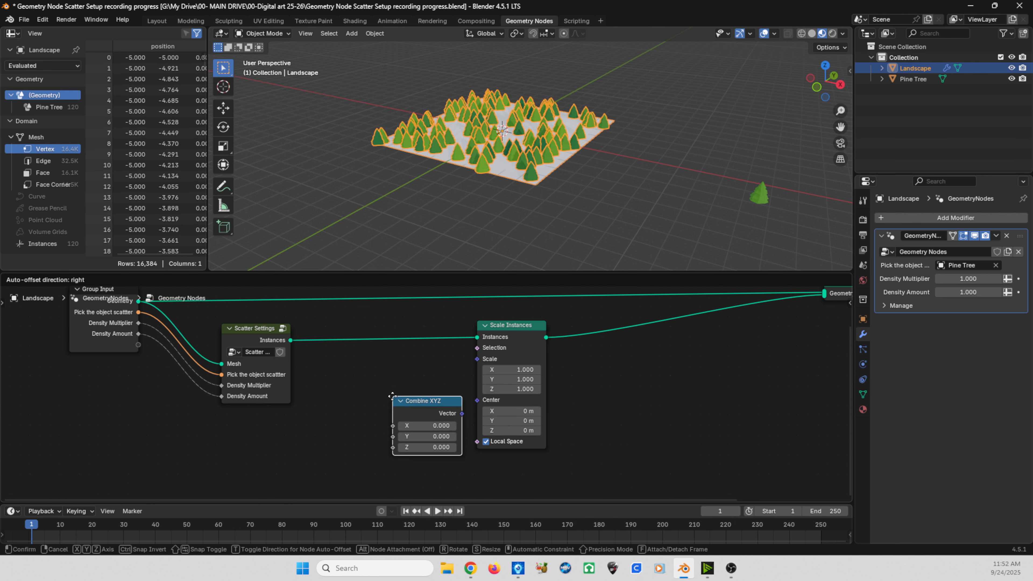
click(375, 376)
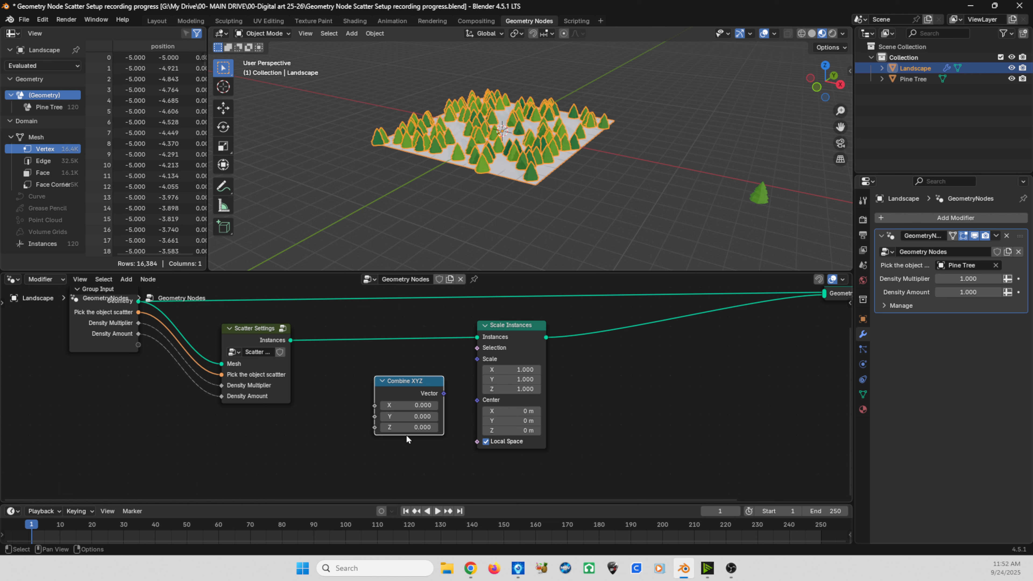
drag(444, 394, 477, 359)
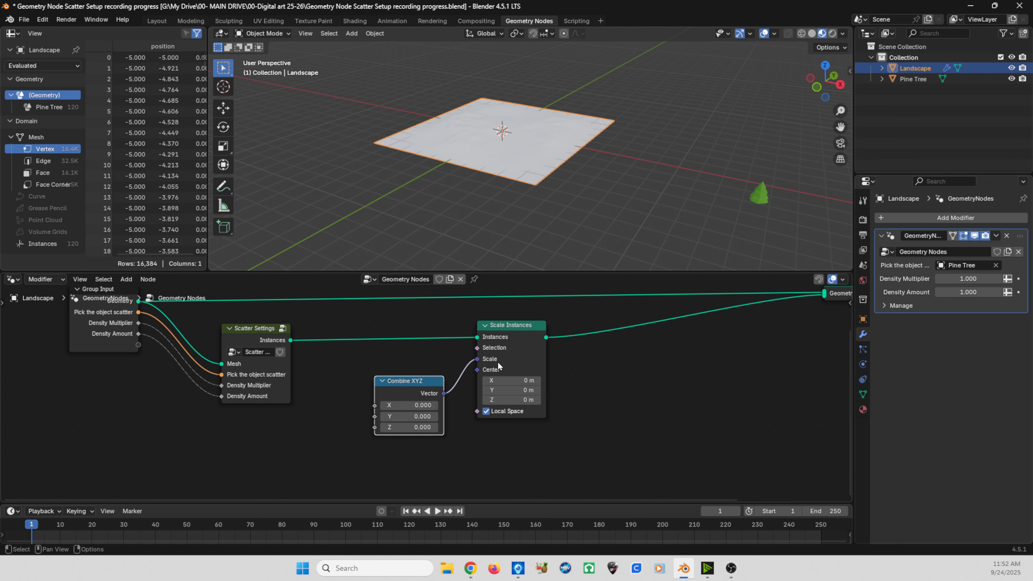
drag(389, 393, 410, 391)
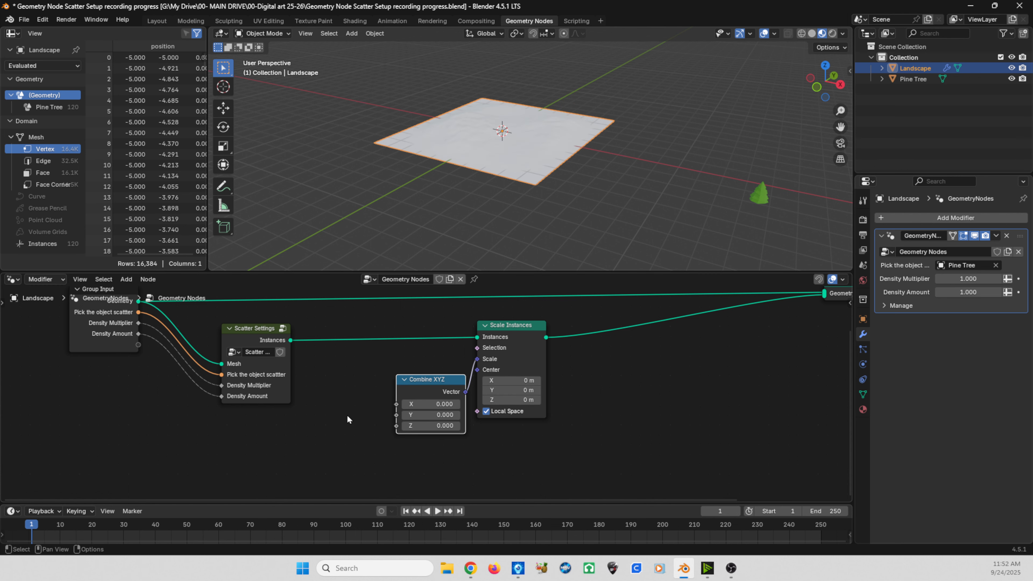
Move the Combine XYZ and Scale Instances nodes together closer to Join Geometry.
middle_drag(295, 390, 393, 359)
scroll(513, 355, down, 4)
drag(483, 322, 576, 380)
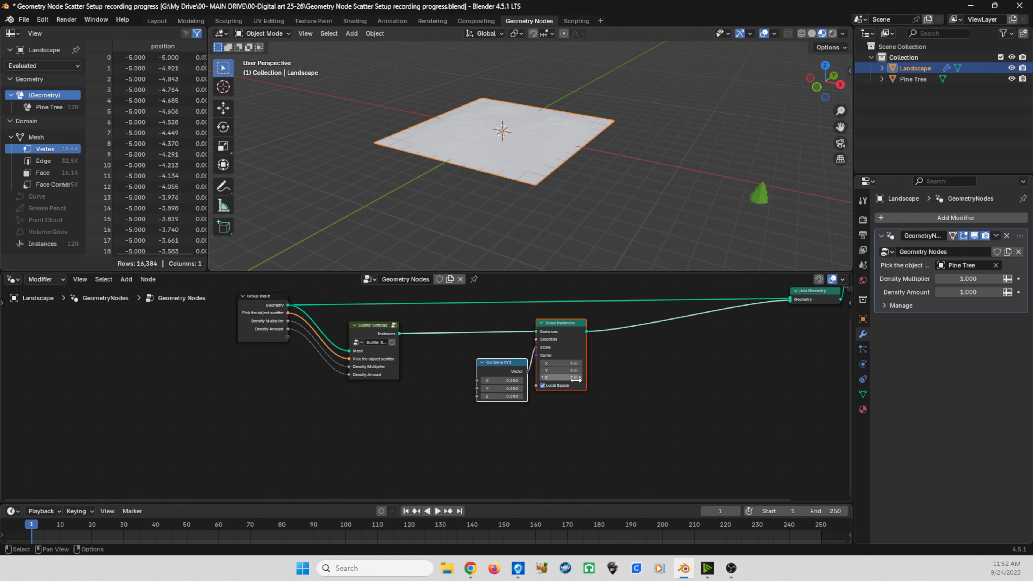
key(g)
click(672, 380)
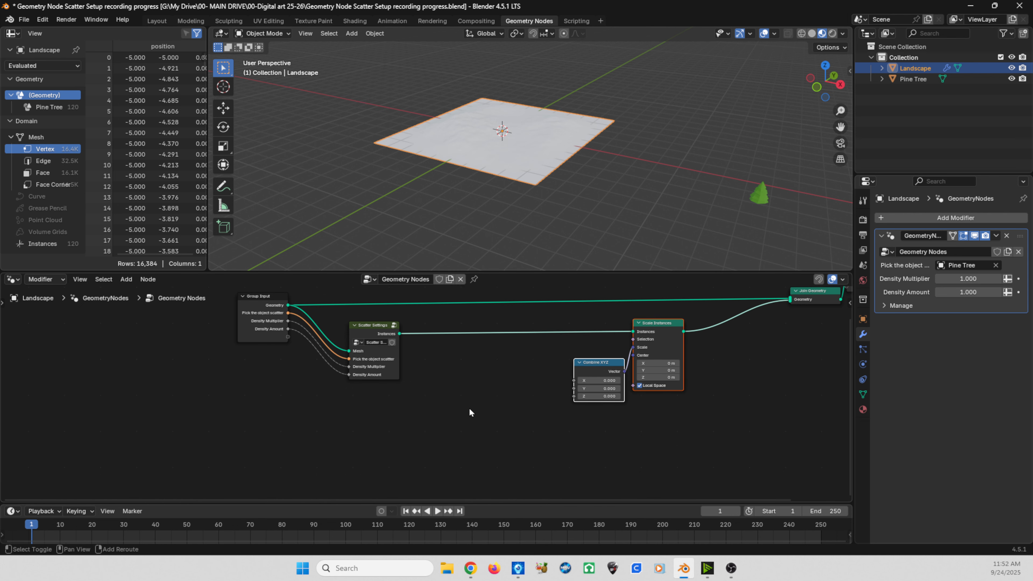
Add a Random Value node before Combine XYZ and duplicate it twice to make a vertical stack of three.
key(shift+a)
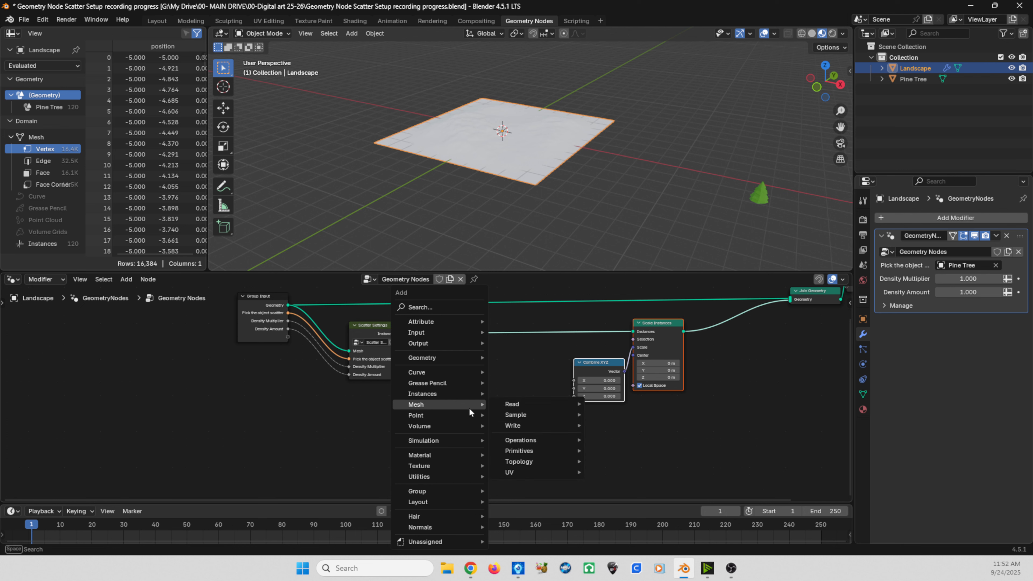
text(math)
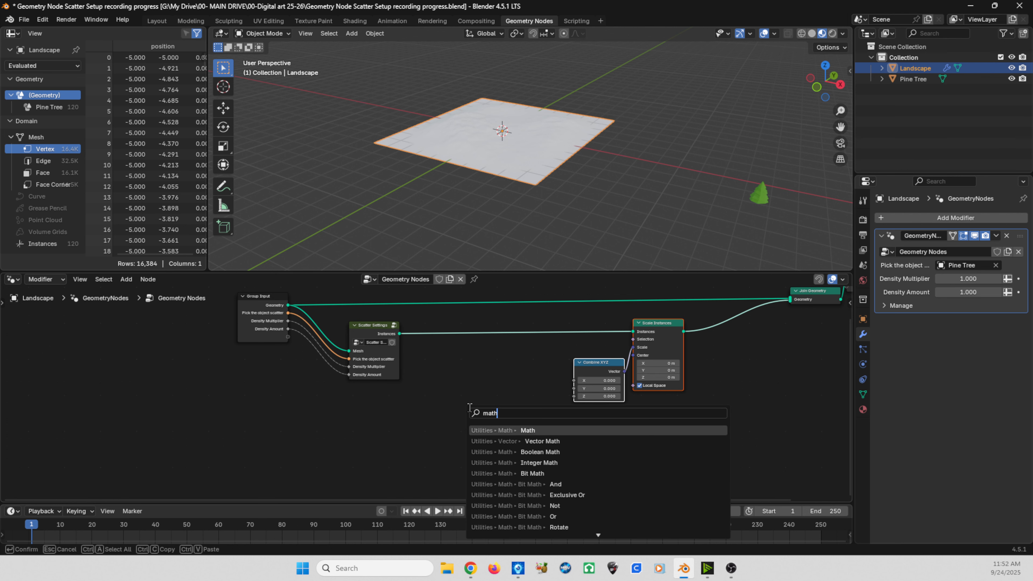
key(BackSpace)
key(BackSpace)
key(BackSpace)
key(BackSpace)
text(random)
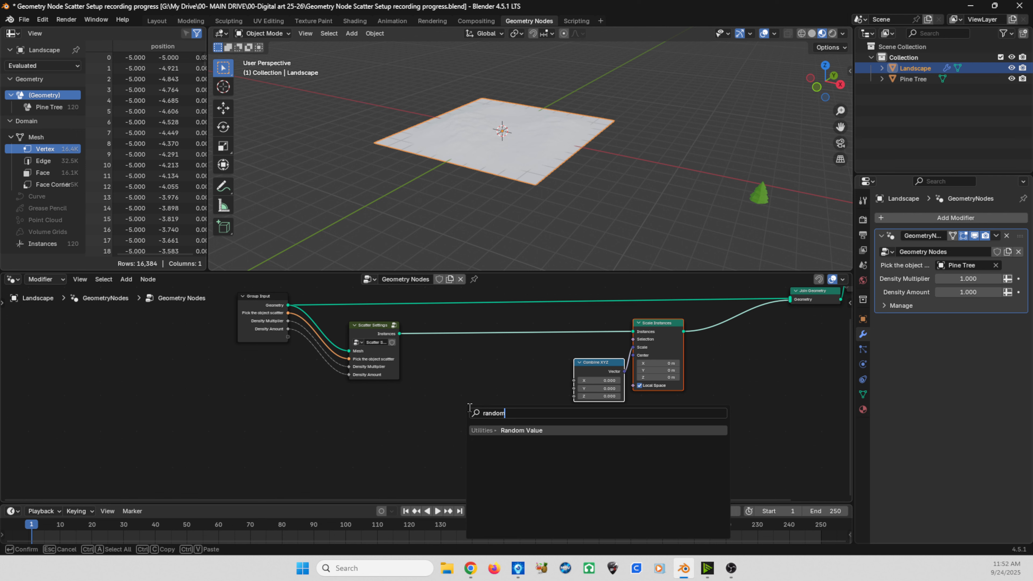
key(Return)
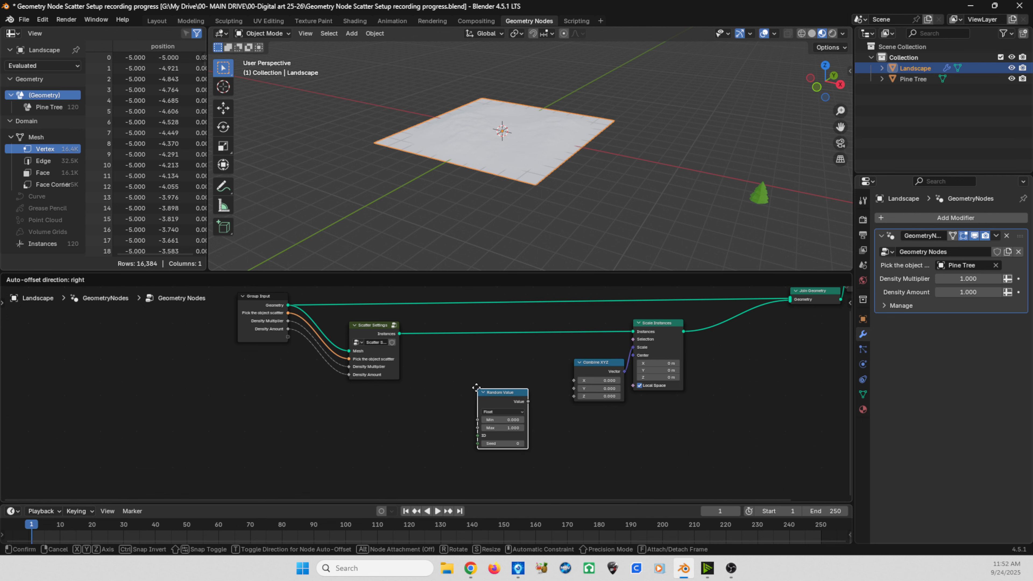
click(477, 364)
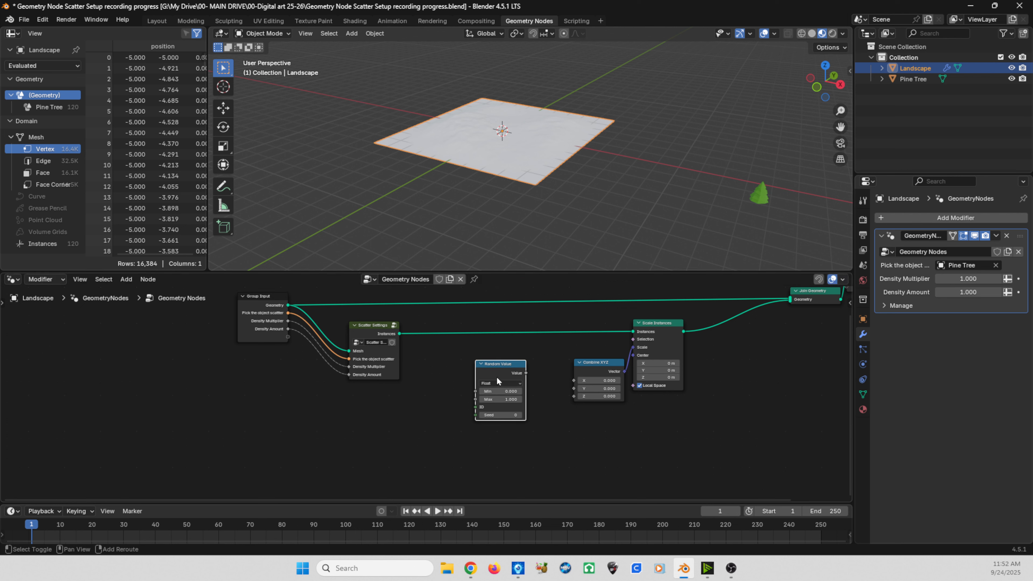
key(shift+d)
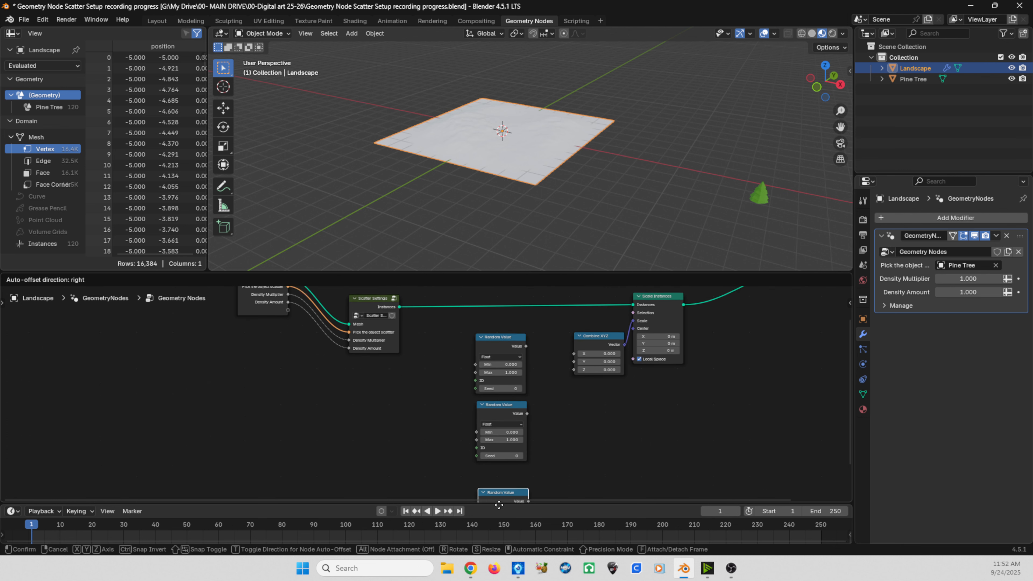
click(499, 465)
Connect the three Random Value outputs to the X, Y and Z inputs of Combine XYZ in order.
scroll(532, 375, up, 3)
middle_drag(596, 343, 537, 385)
drag(493, 350, 553, 359)
drag(494, 435, 553, 369)
middle_drag(501, 501, 496, 449)
drag(491, 465, 545, 336)
middle_drag(481, 345, 488, 384)
Group the Random Value, Combine XYZ and Scale Instances nodes, and raise Group Input and Group Output inside the group.
scroll(488, 386, down, 3)
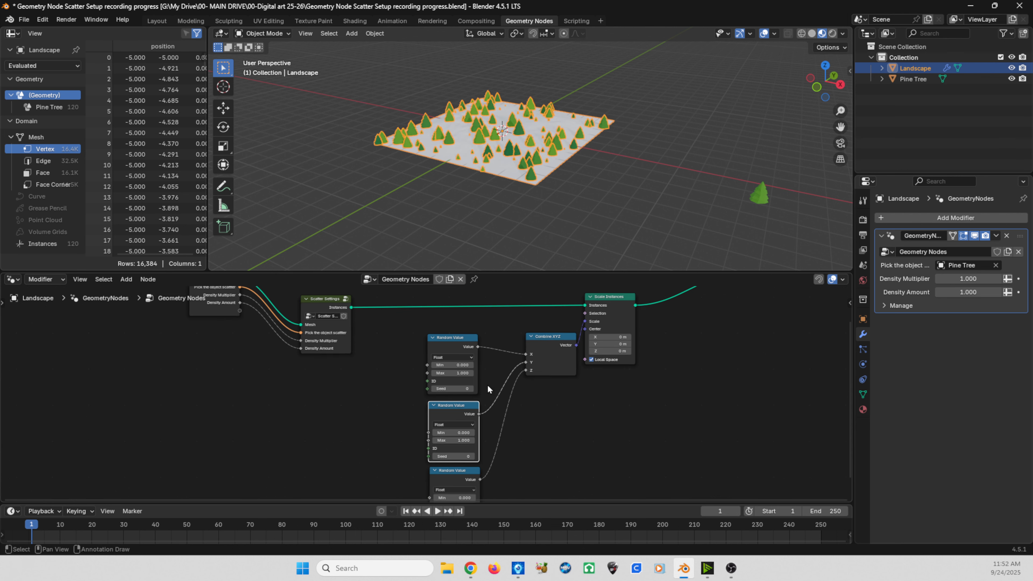
drag(436, 321, 568, 480)
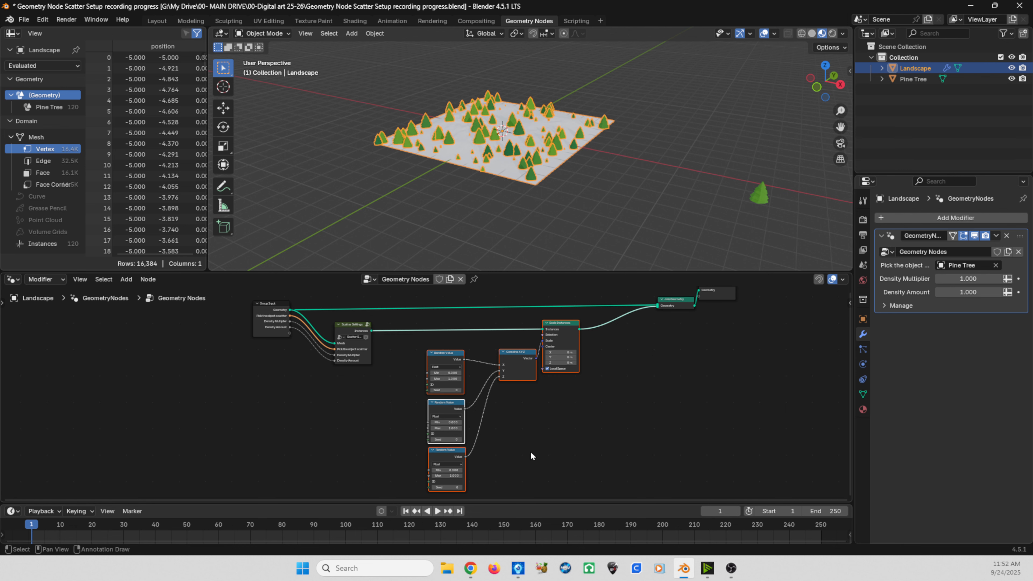
key(ctrl+g)
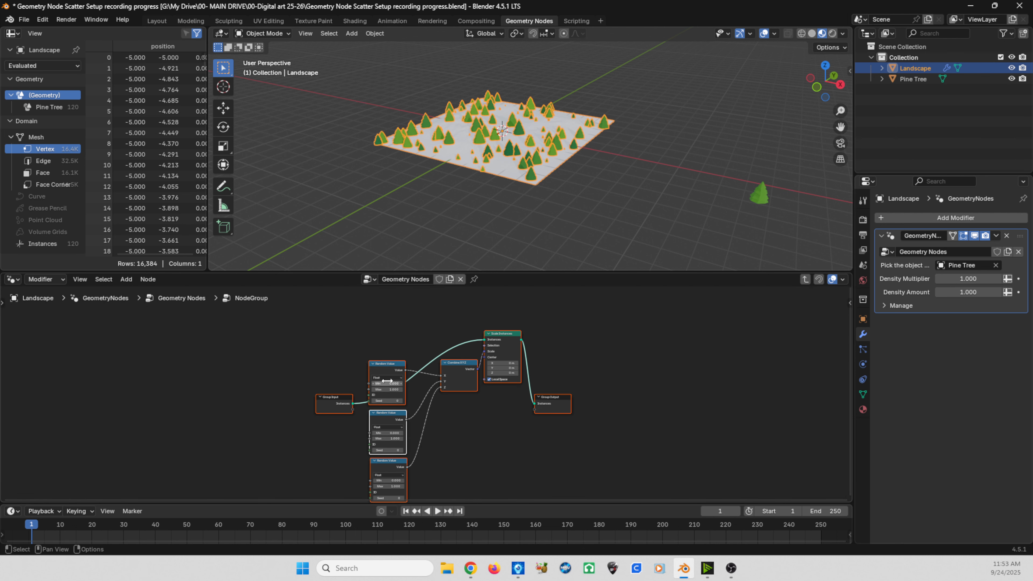
drag(337, 401, 292, 313)
click(337, 381)
drag(557, 371, 571, 315)
Move the Group Input node down beside the Random Value nodes.
scroll(421, 407, up, 4)
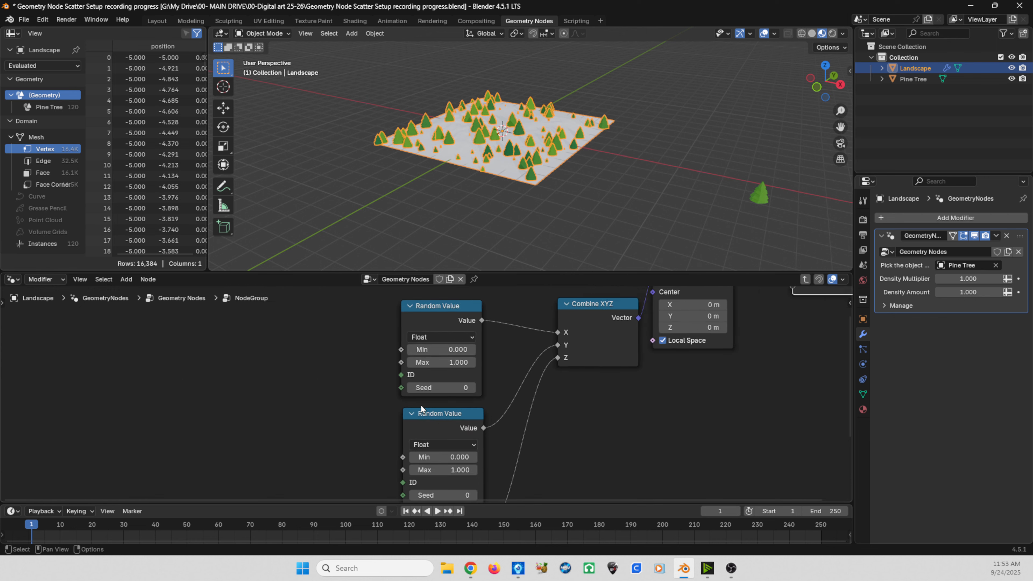
scroll(421, 407, up, 1)
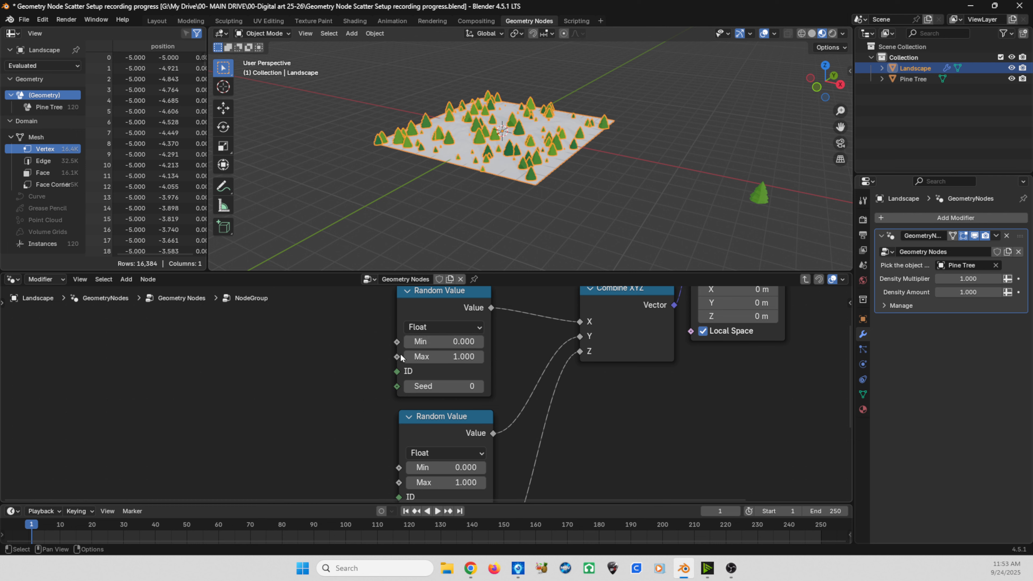
scroll(345, 353, down, 4)
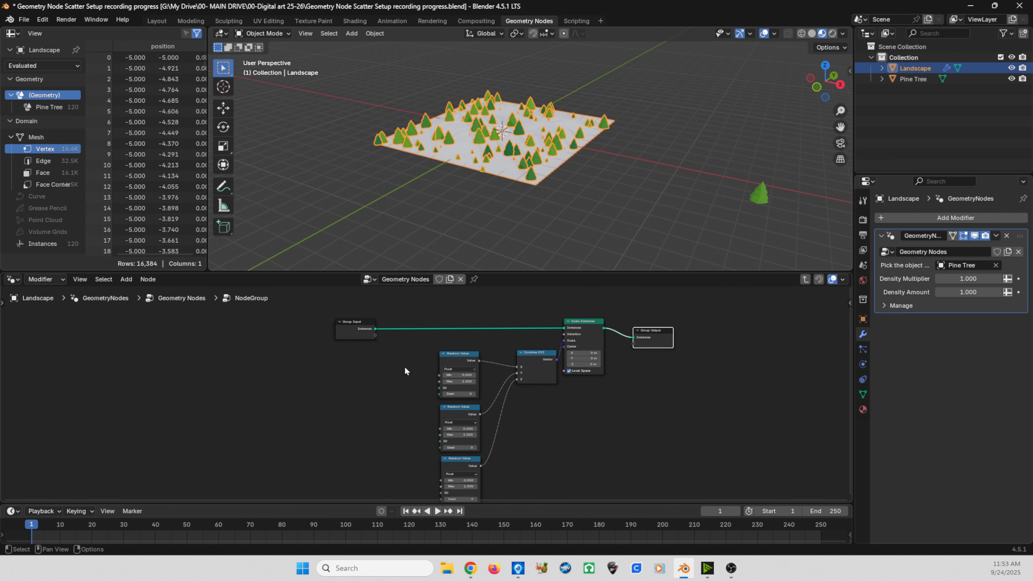
scroll(410, 362, up, 3)
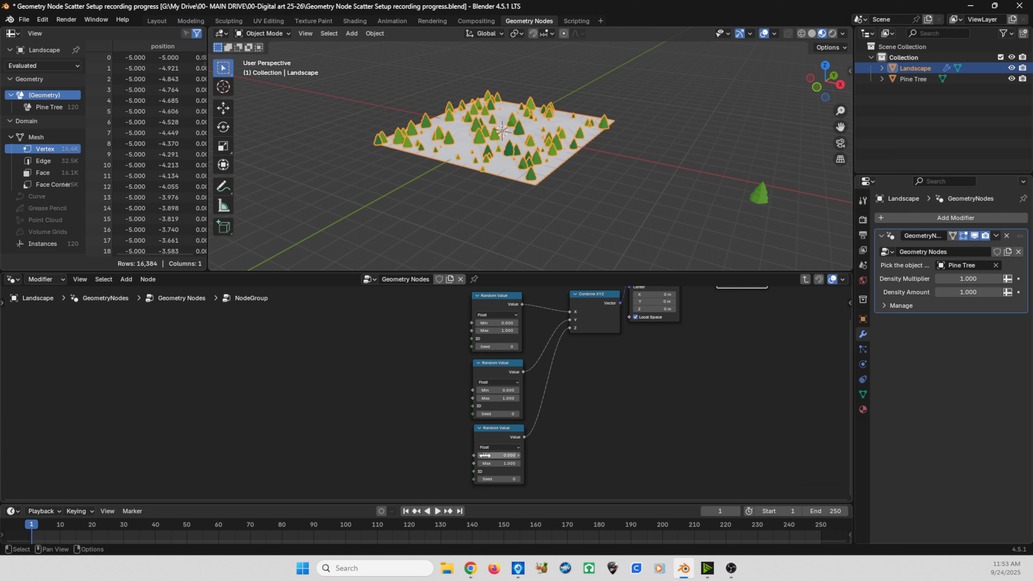
middle_drag(416, 397, 468, 452)
drag(412, 315, 418, 401)
scroll(406, 382, up, 3)
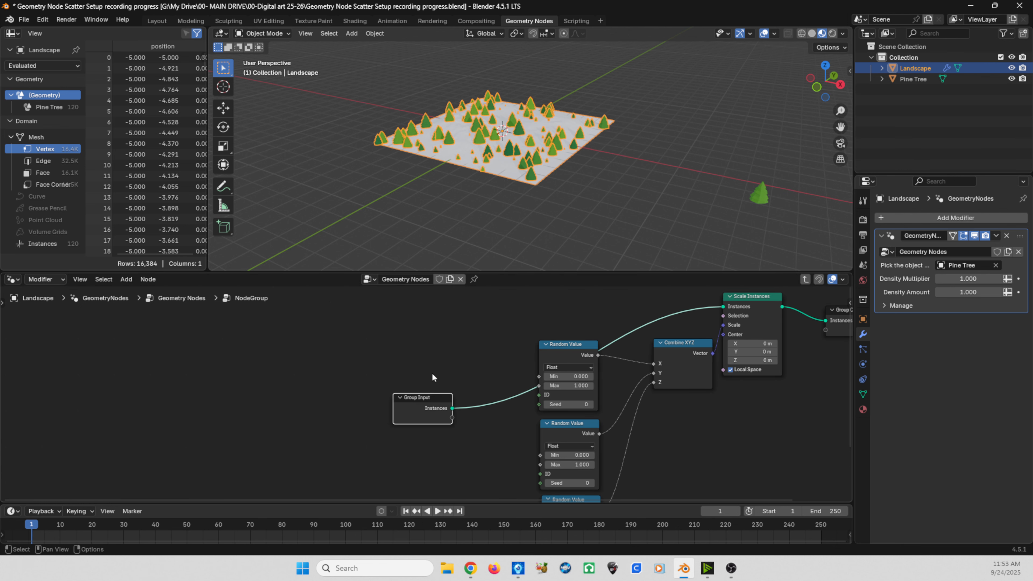
drag(394, 366, 411, 353)
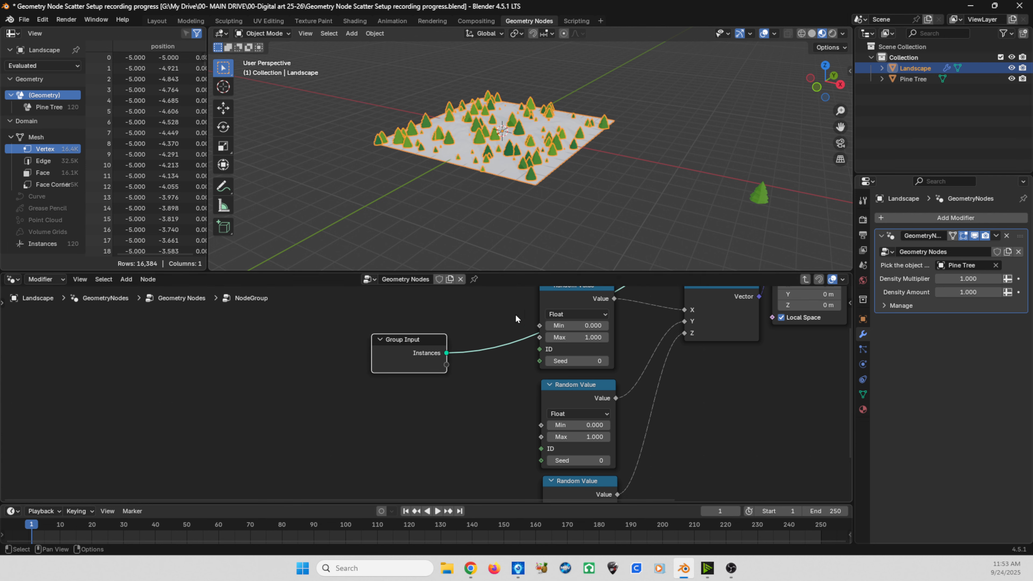
Expose the first Random Value node's Min and Max as new sockets on Group Input.
middle_drag(511, 312, 513, 322)
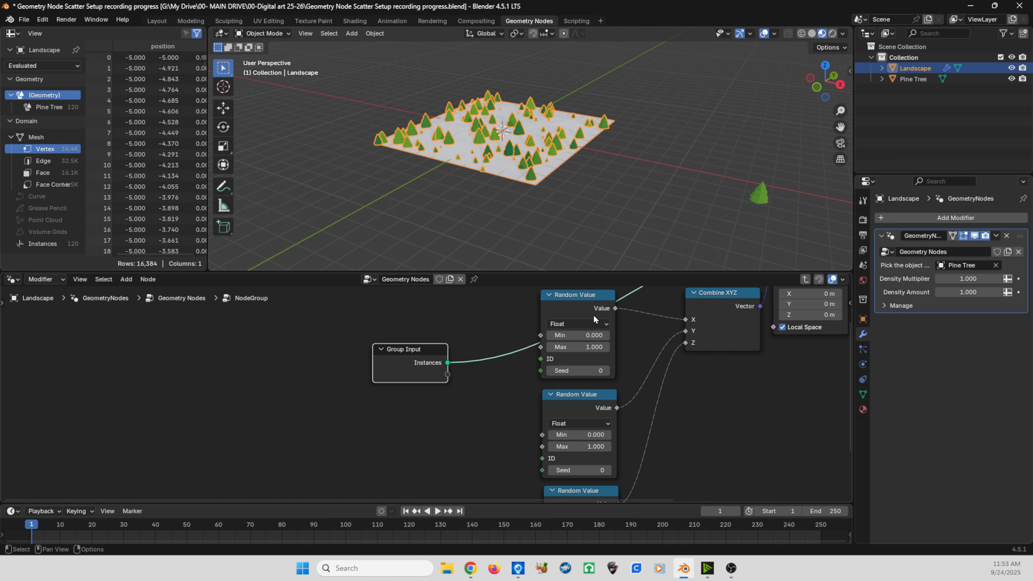
drag(541, 336, 448, 374)
drag(541, 347, 448, 395)
Set the middle Random Value node's Min to 1 and Max to 2, and inspect the scattered trees up close.
middle_drag(488, 450, 448, 402)
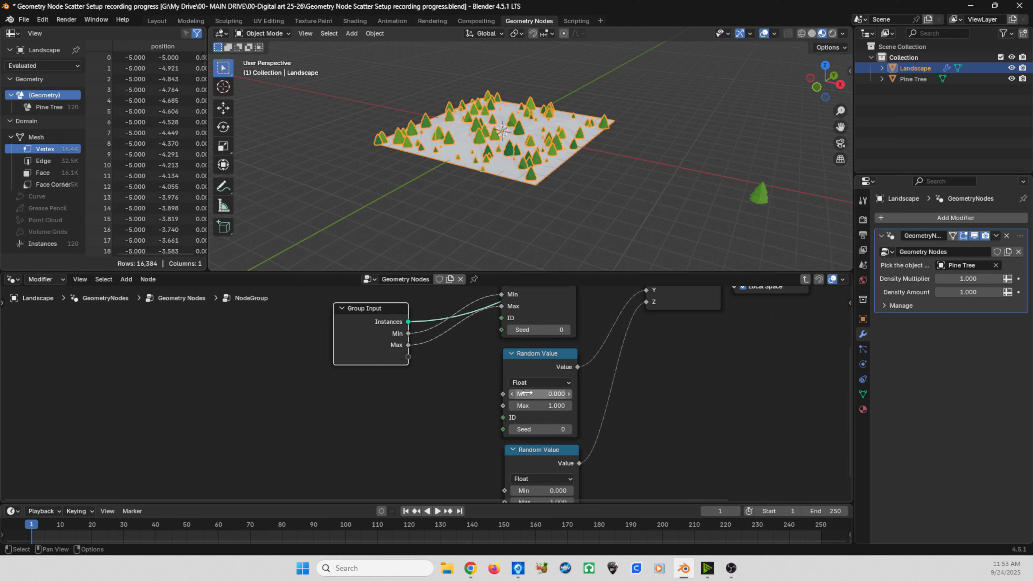
drag(526, 393, 545, 393)
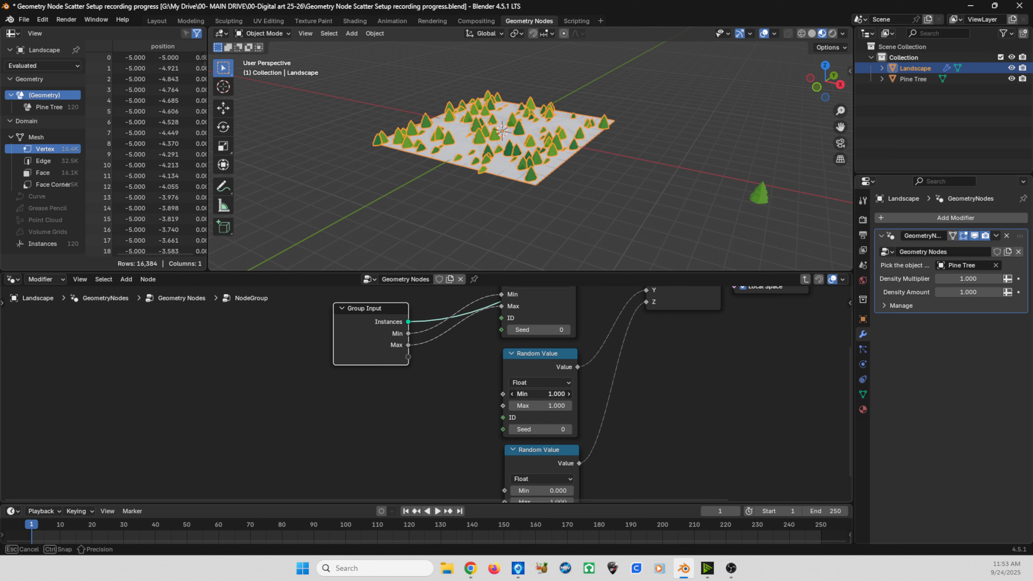
click(532, 406)
text(2)
key(Return)
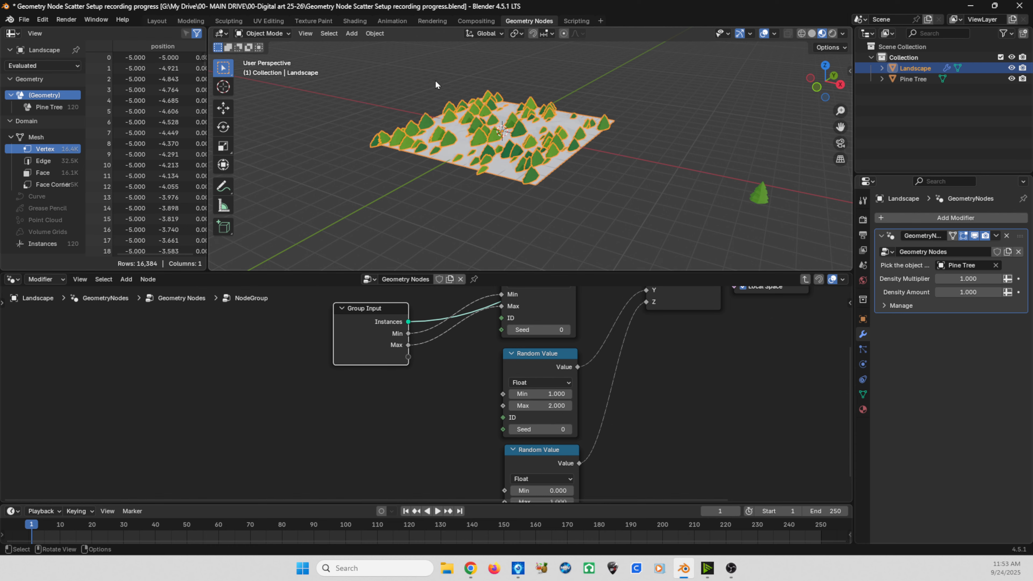
middle_drag(506, 140, 451, 158)
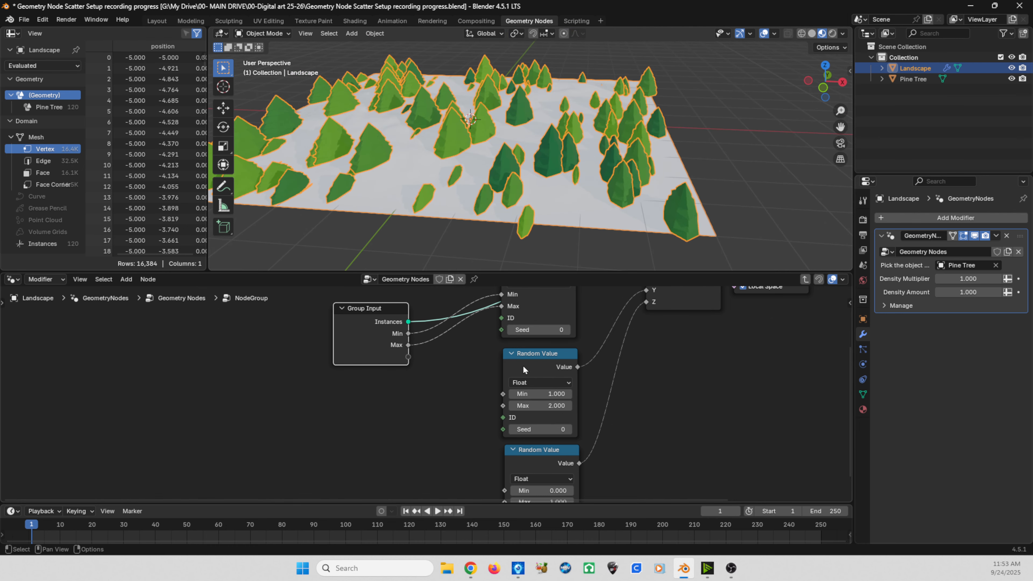
Reset the middle Random Value node's Min to 0 and Max to 1.
click(537, 394)
text(0)
key(Return)
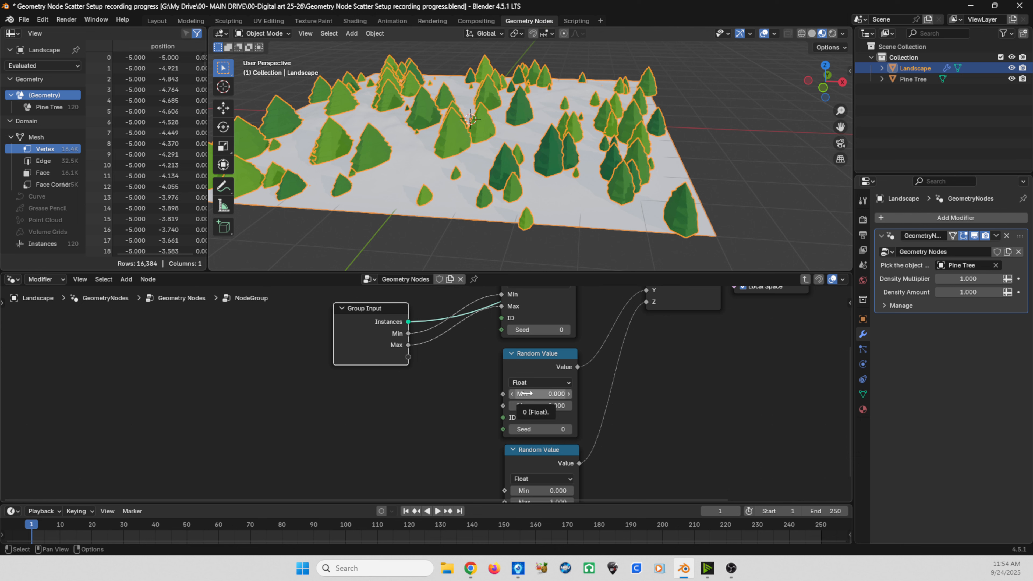
click(537, 408)
text(1)
key(Return)
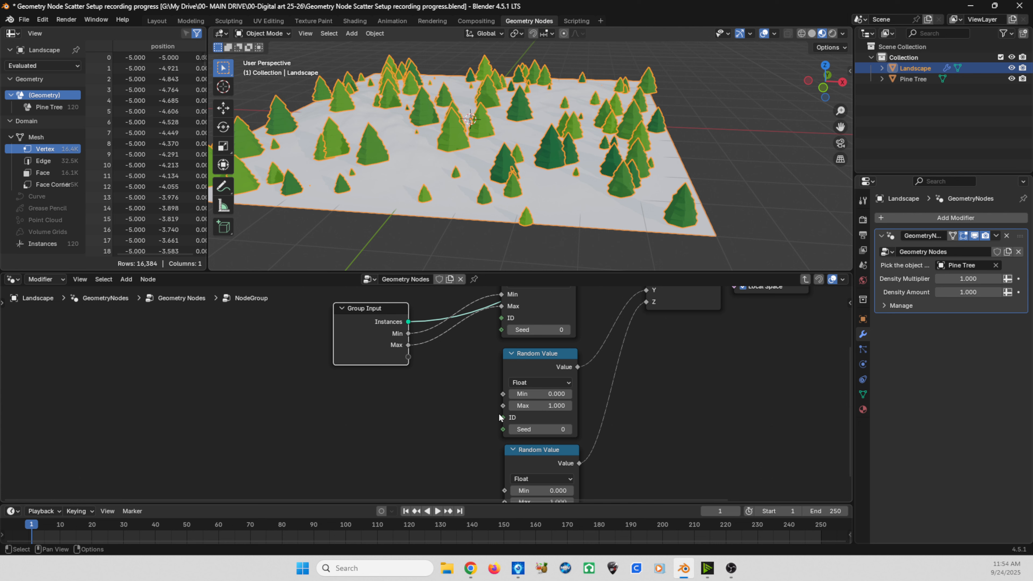
middle_drag(454, 378, 455, 398)
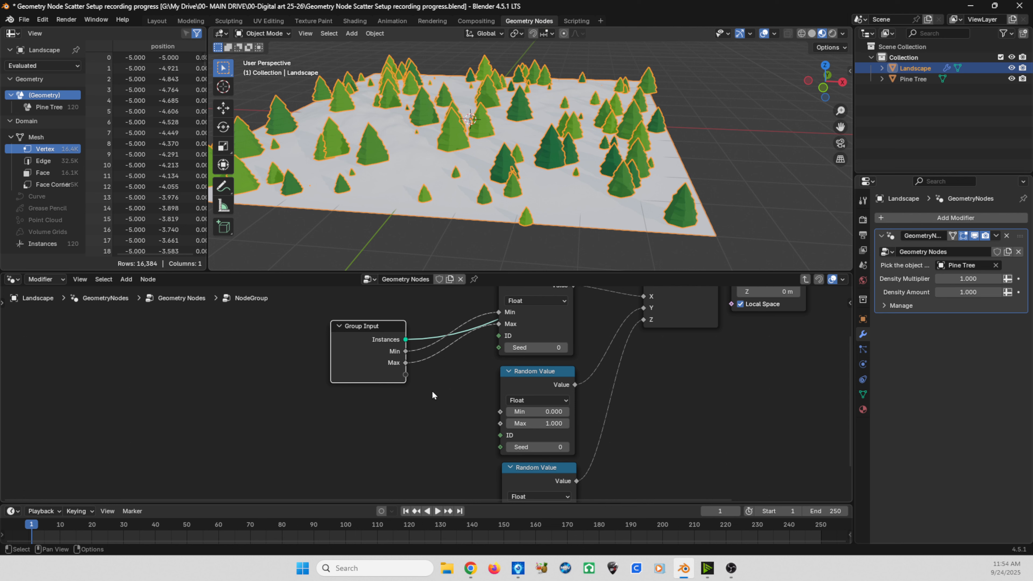
Expose the Min and Max of the middle and bottom Random Value nodes as new sockets on Group Input.
drag(501, 411, 406, 375)
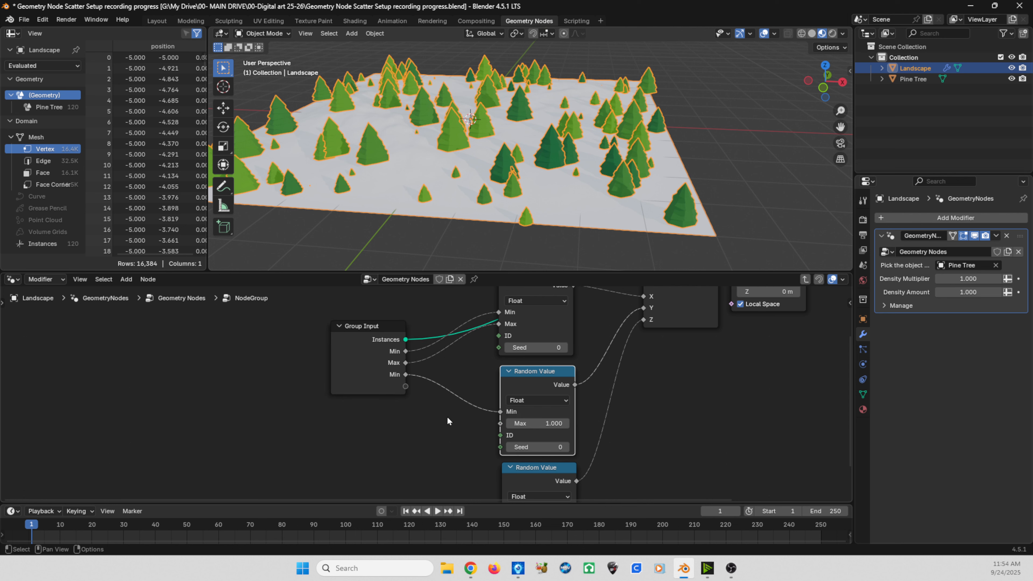
drag(500, 423, 406, 386)
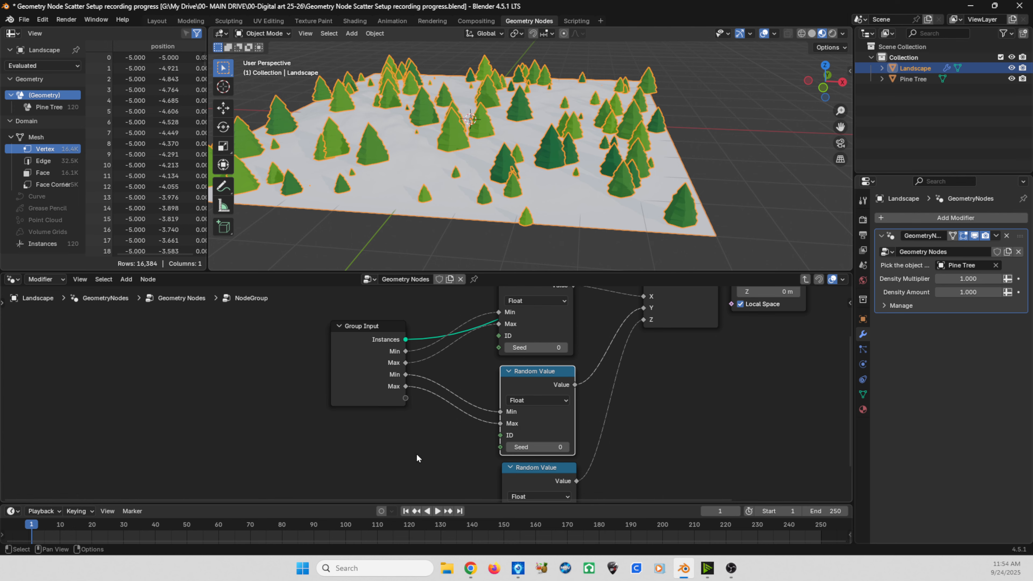
middle_drag(417, 452, 411, 418)
drag(495, 467, 398, 356)
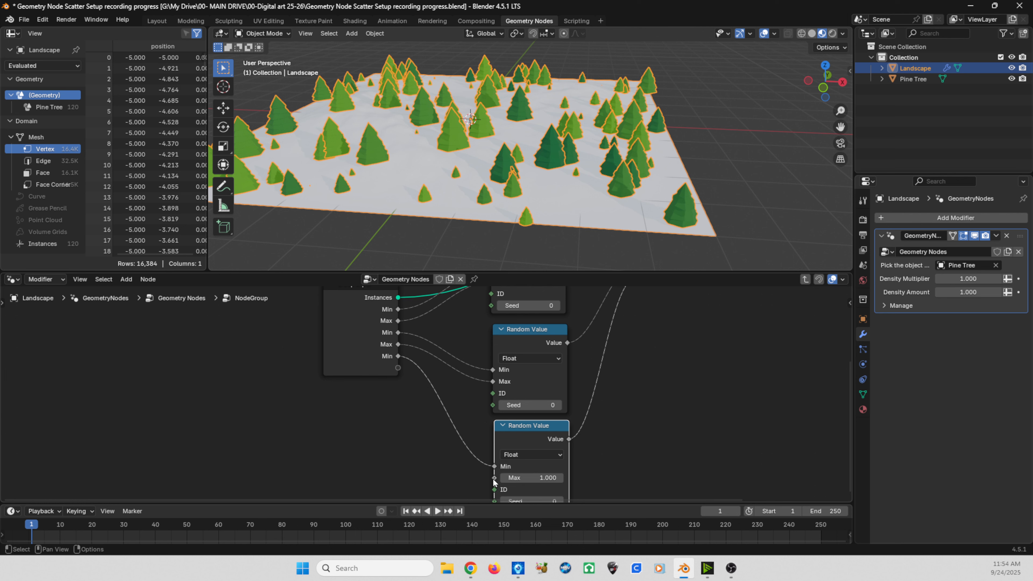
drag(494, 478, 394, 368)
Show the node group's socket settings and enlarge the node editor and the socket list until all sockets fit.
scroll(364, 387, down, 2)
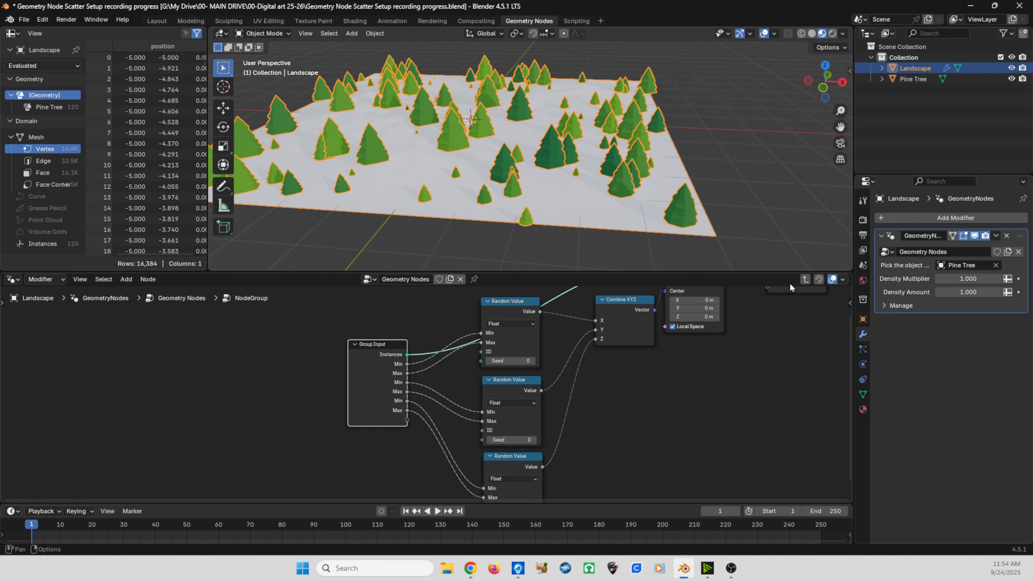
key(n)
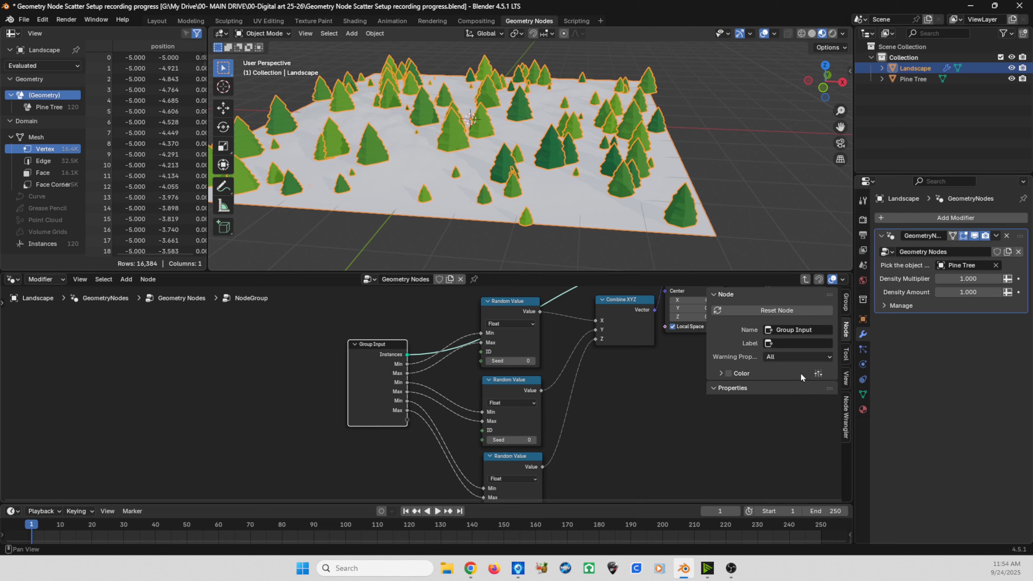
click(846, 303)
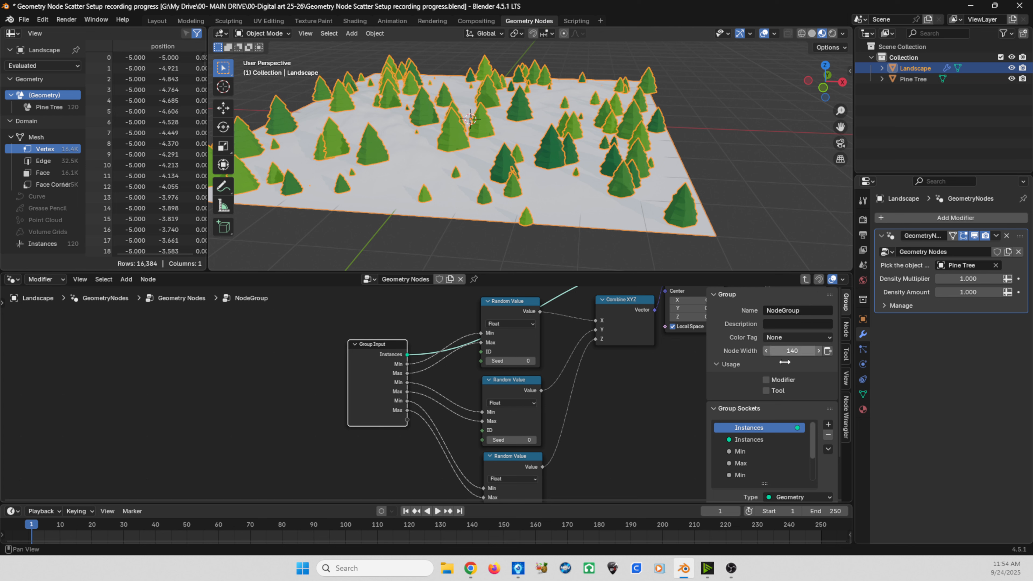
drag(706, 272, 706, 159)
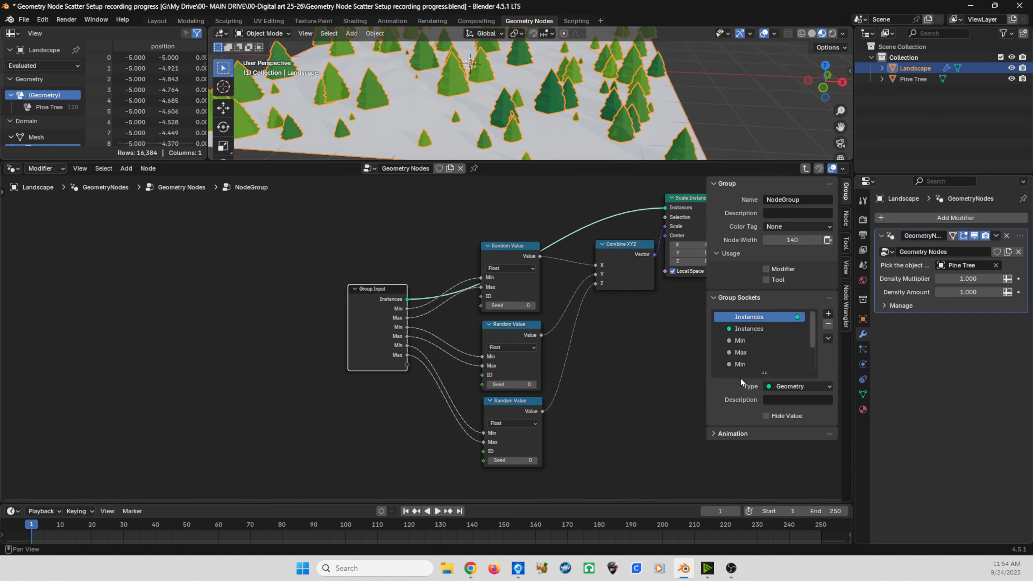
drag(742, 373, 742, 440)
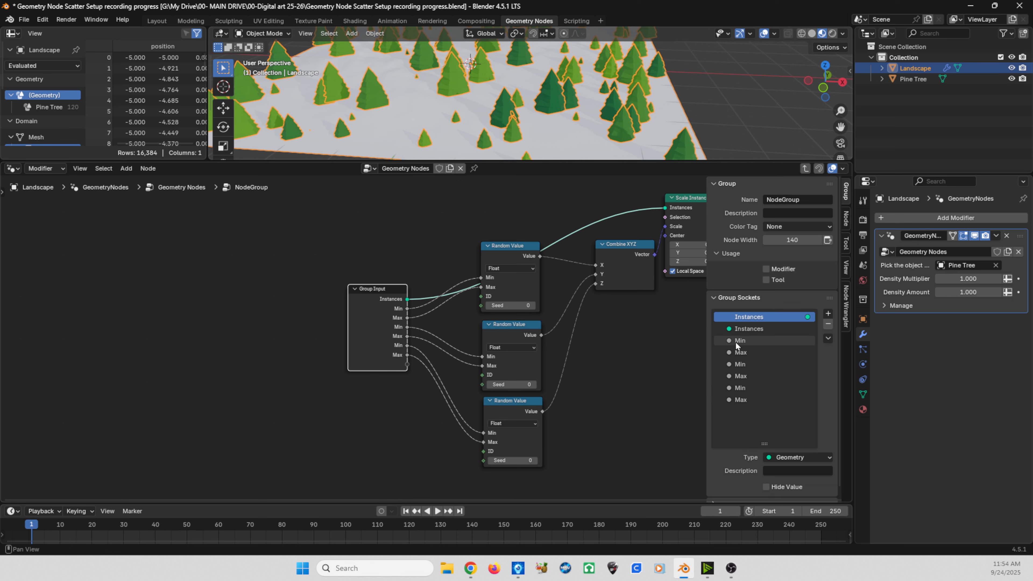
Rename the first Min and Max group sockets to Scale X Min and Scale X Max.
click(507, 252)
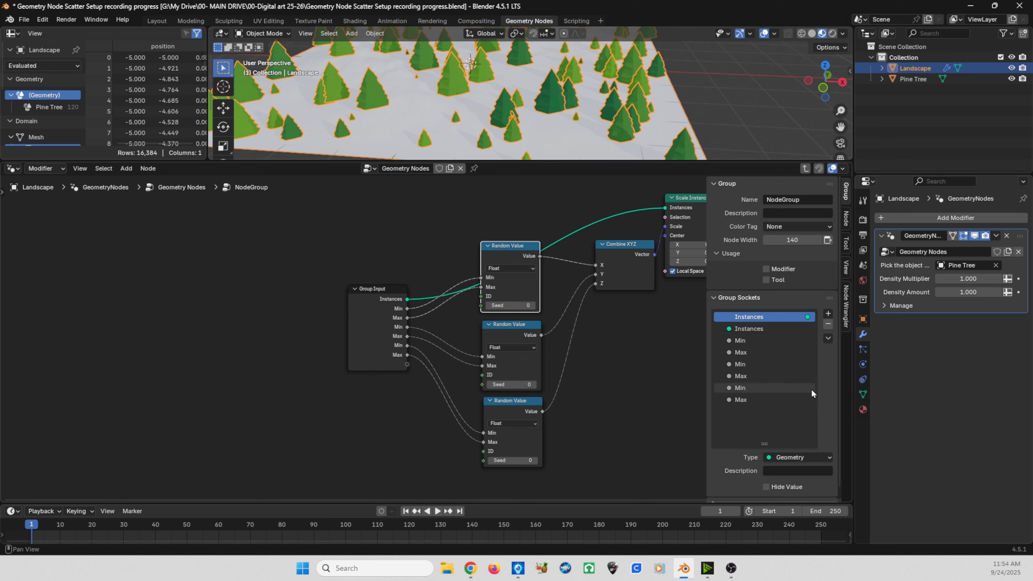
double_click(736, 342)
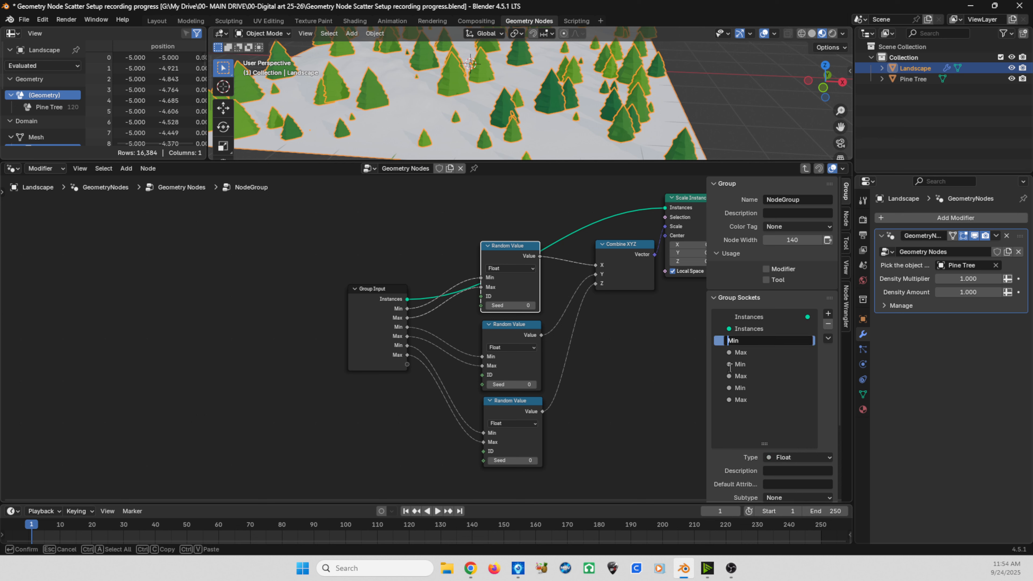
text(Scale X)
key(Return)
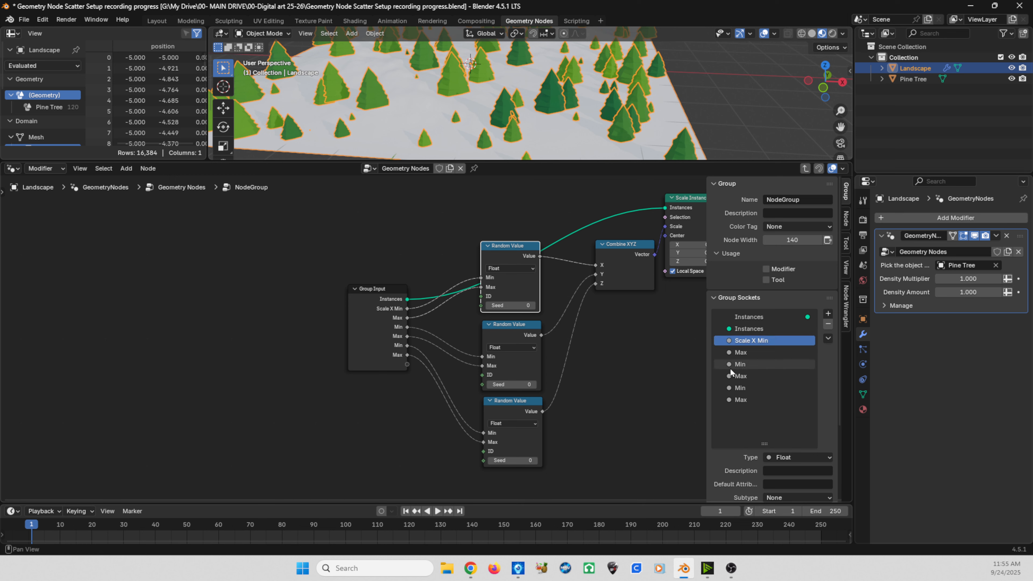
double_click(740, 353)
click(728, 351)
text(Scale X)
key(Return)
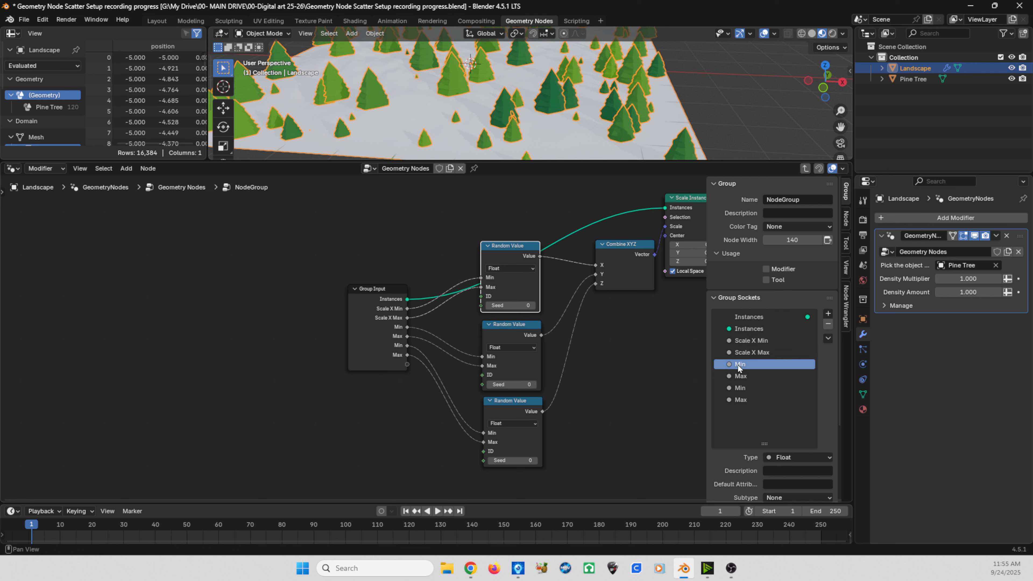
Rename the second Min group socket to Scale Y Min.
double_click(739, 364)
click(728, 364)
text(SCal)
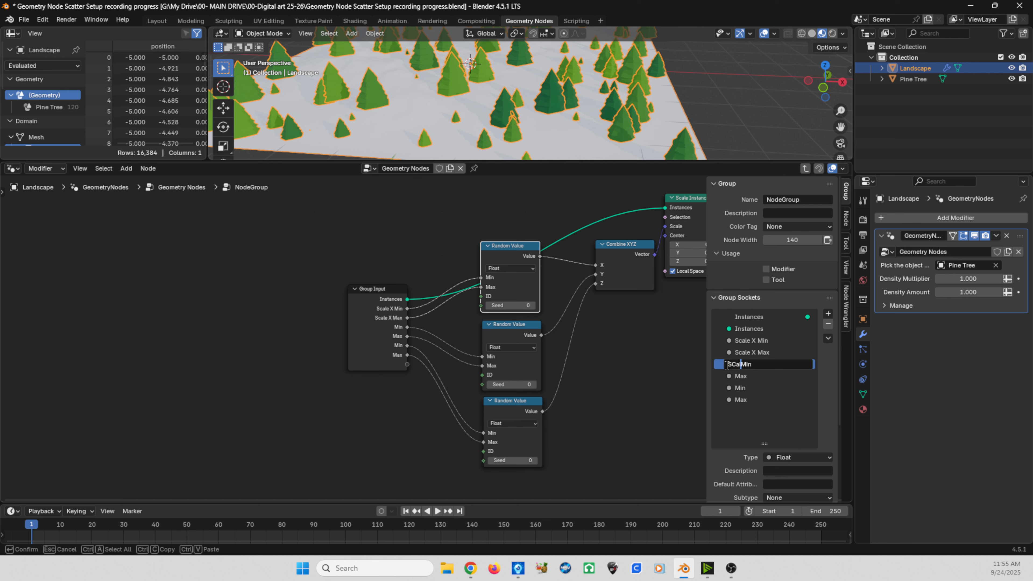
key(BackSpace)
key(BackSpace)
text(cale Y)
key(Return)
Rename the second Max group socket to Scale Y Max, correcting its capitalization.
double_click(732, 375)
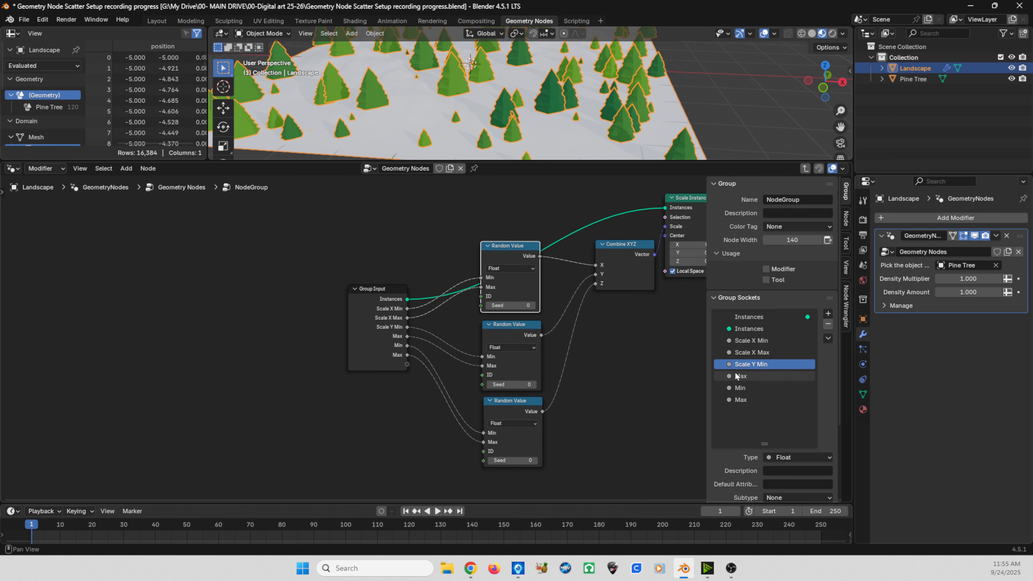
click(728, 376)
text(SCale Y)
key(Return)
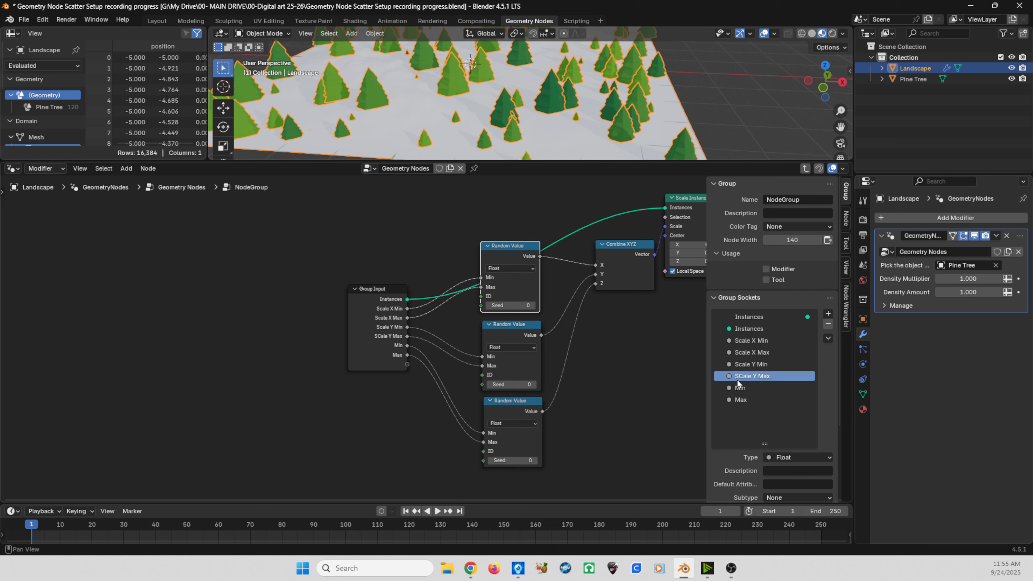
double_click(739, 377)
click(738, 376)
key(Delete)
key(Delete)
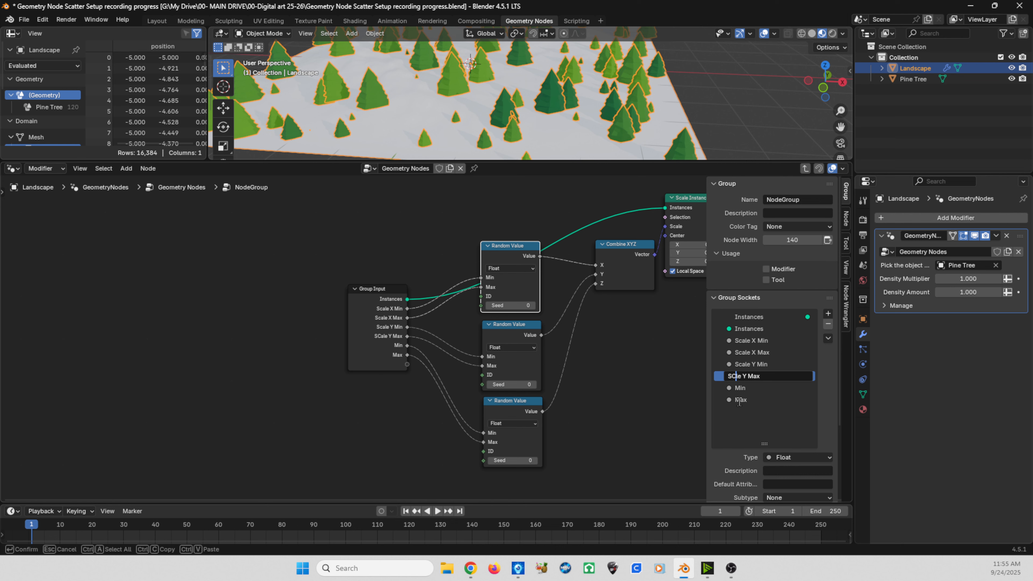
text(ca)
key(Return)
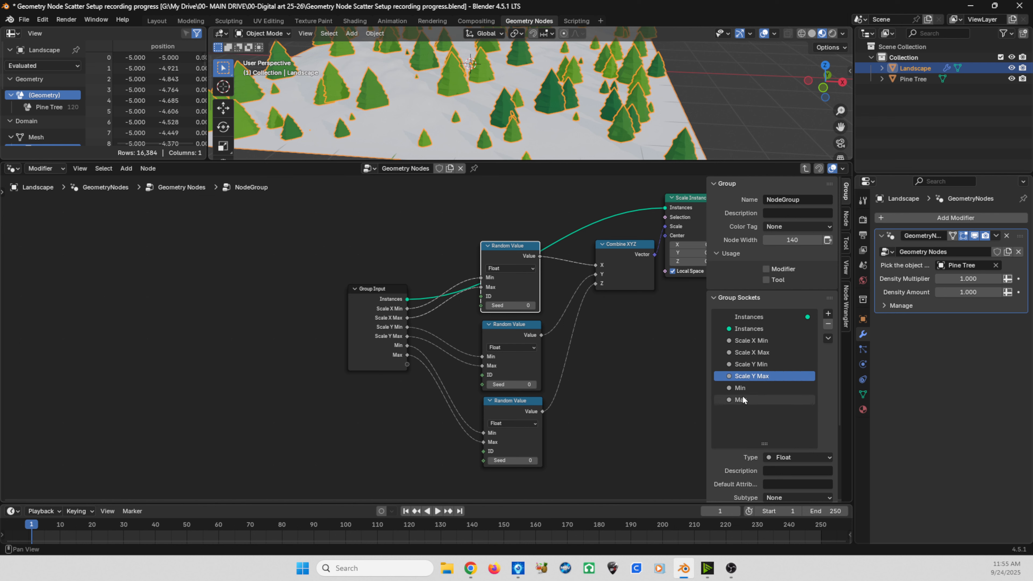
Rename the third Min group socket to Scale Z Min.
double_click(739, 388)
click(732, 387)
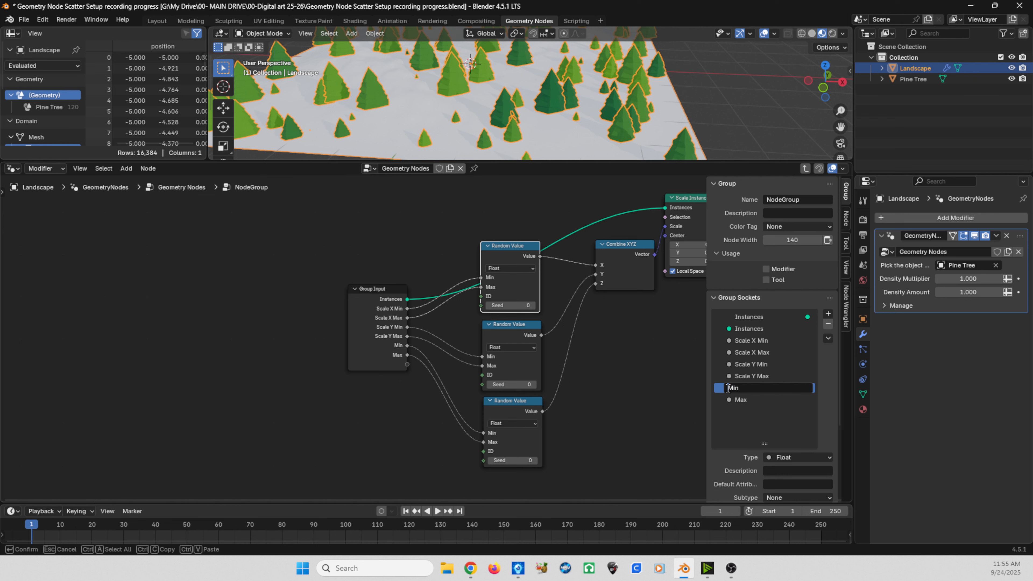
text(Scale Z)
key(Return)
Rename the last Max group socket to Scale Z Max.
double_click(738, 399)
click(727, 401)
text(SCal)
key(BackSpace)
key(BackSpace)
key(BackSpace)
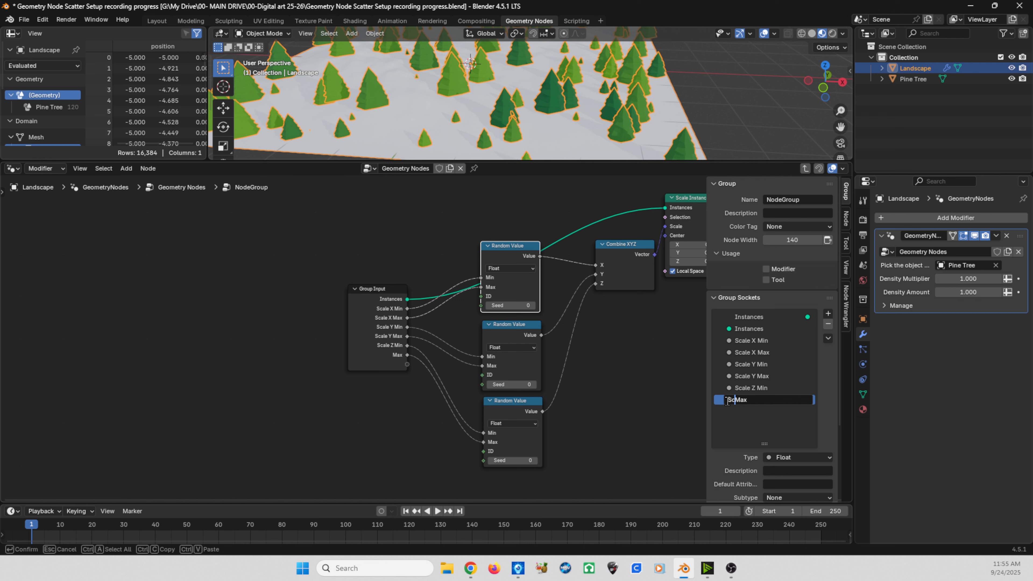
text(cale Z)
key(Return)
Move the Scale Instances node slightly closer to Group Output, leaving more space after Combine XYZ.
click(603, 366)
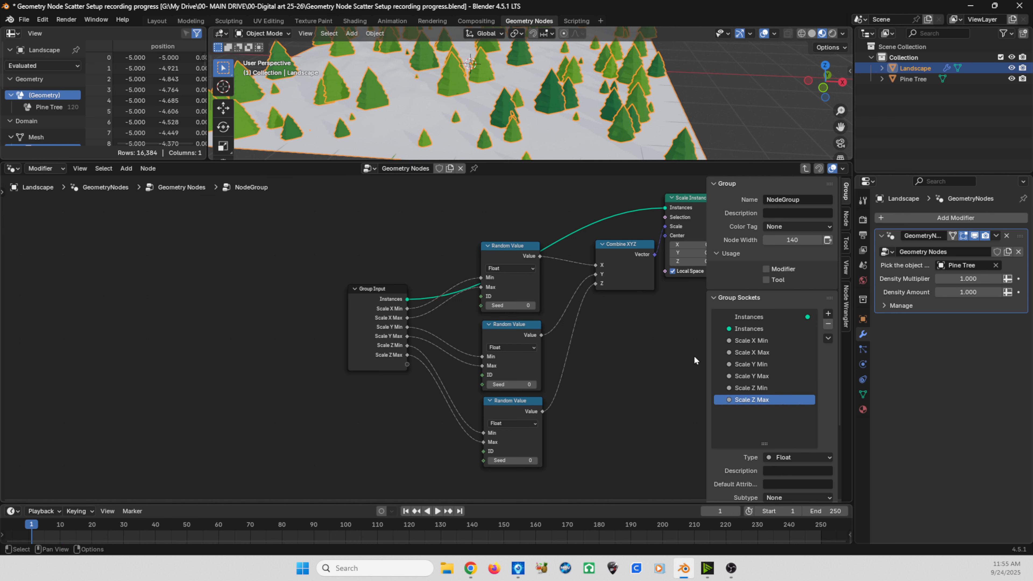
middle_drag(636, 351, 518, 376)
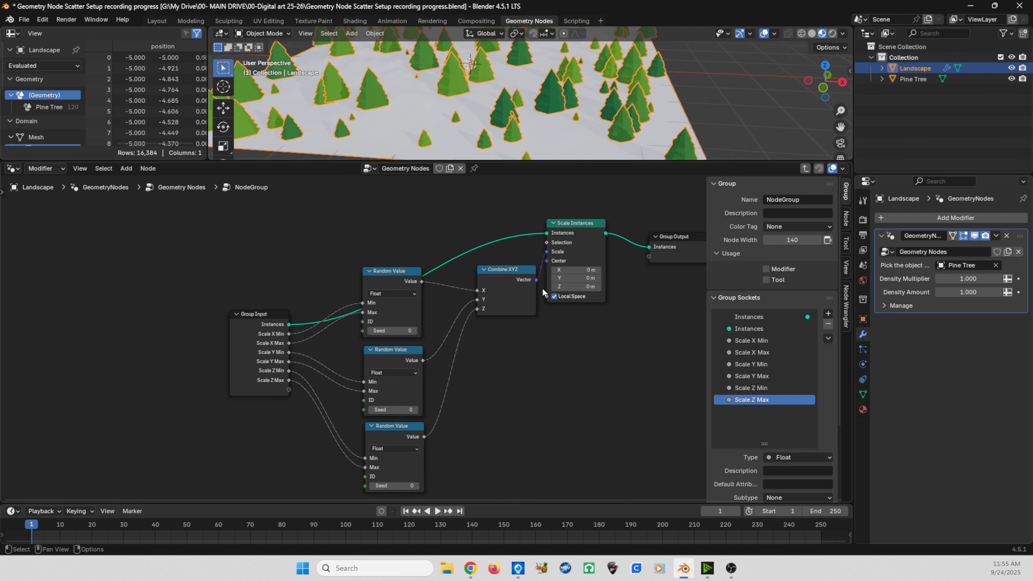
drag(574, 230, 585, 238)
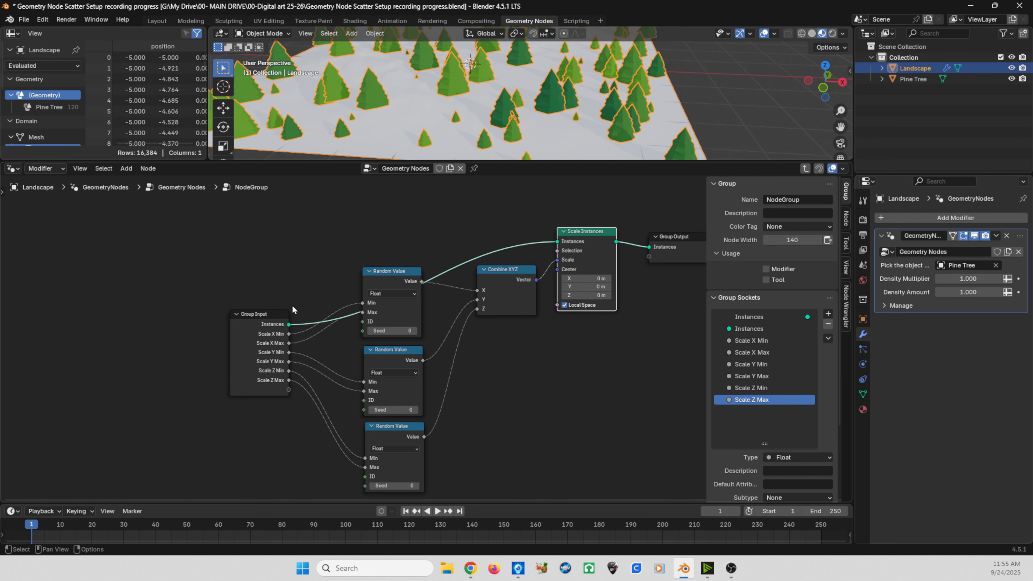
Exit the node group, then place NodeGroup beside Scatter Settings and lower the main Group Input node.
key(Tab)
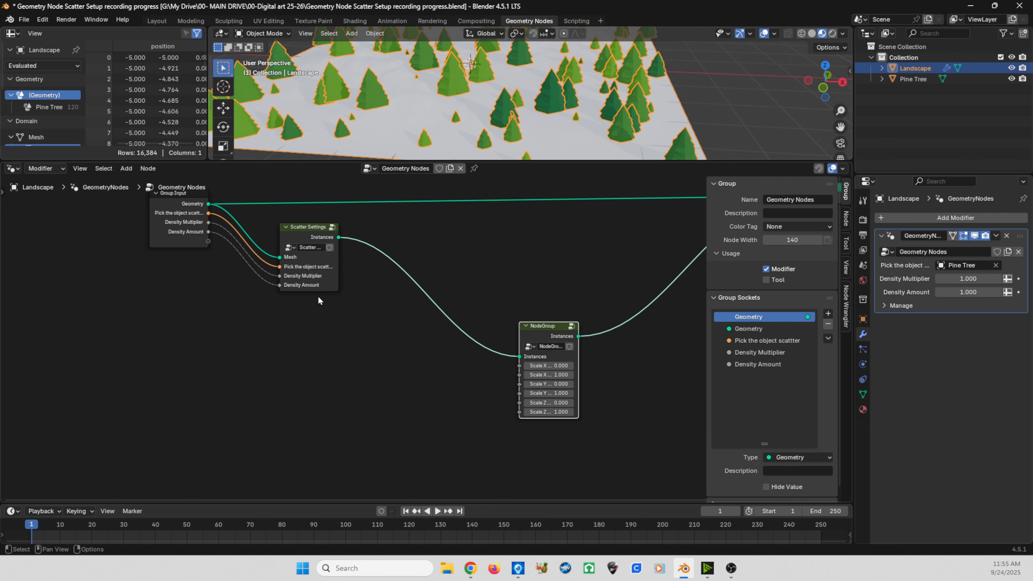
drag(544, 322, 382, 268)
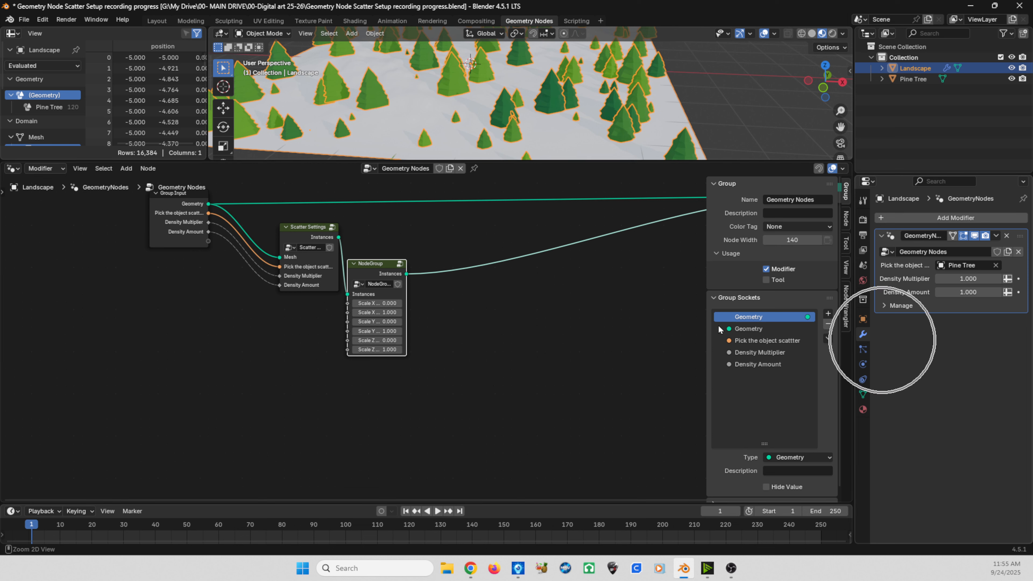
drag(179, 240, 190, 317)
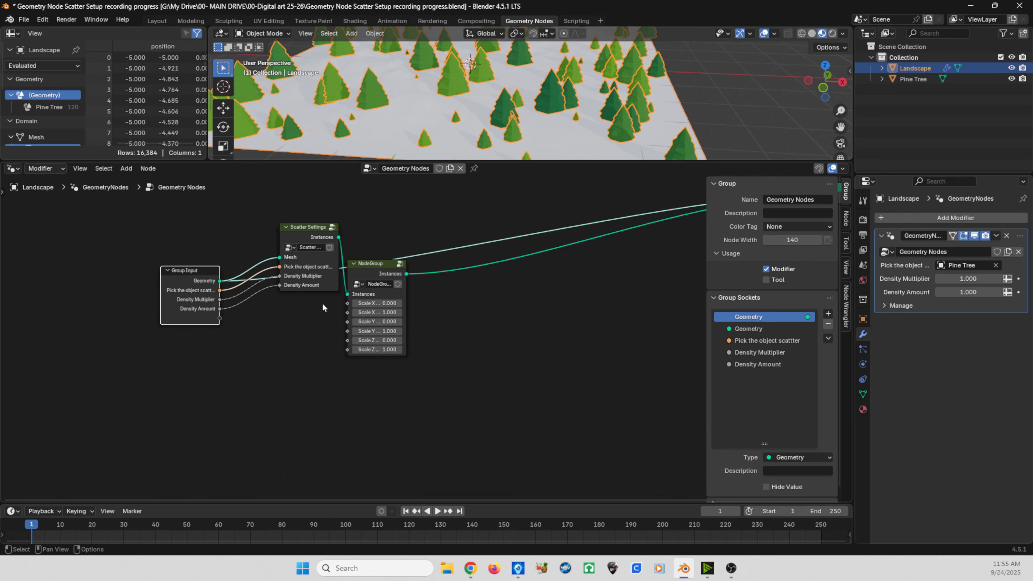
Expose all six NodeGroup scale inputs, Scale X Min through Scale Z Max, as sockets on the main Group Input.
drag(347, 304, 223, 319)
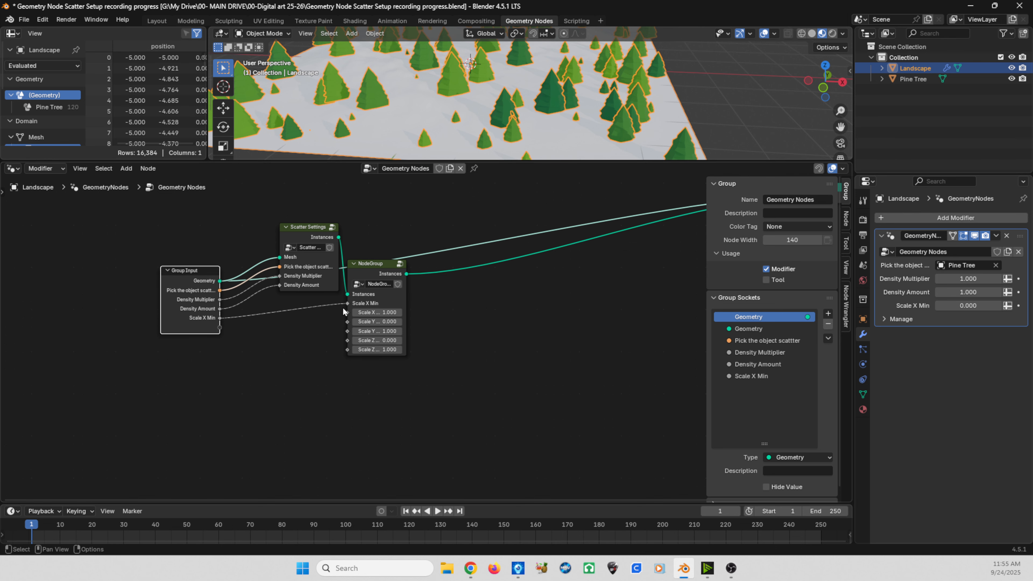
drag(347, 313, 222, 336)
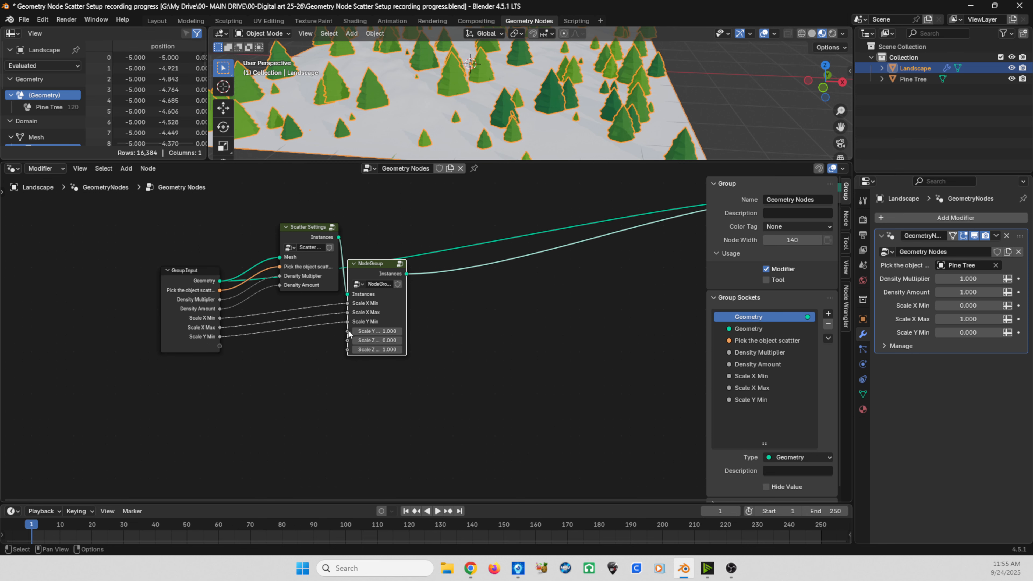
drag(348, 331, 221, 346)
drag(347, 340, 220, 355)
drag(348, 351, 221, 364)
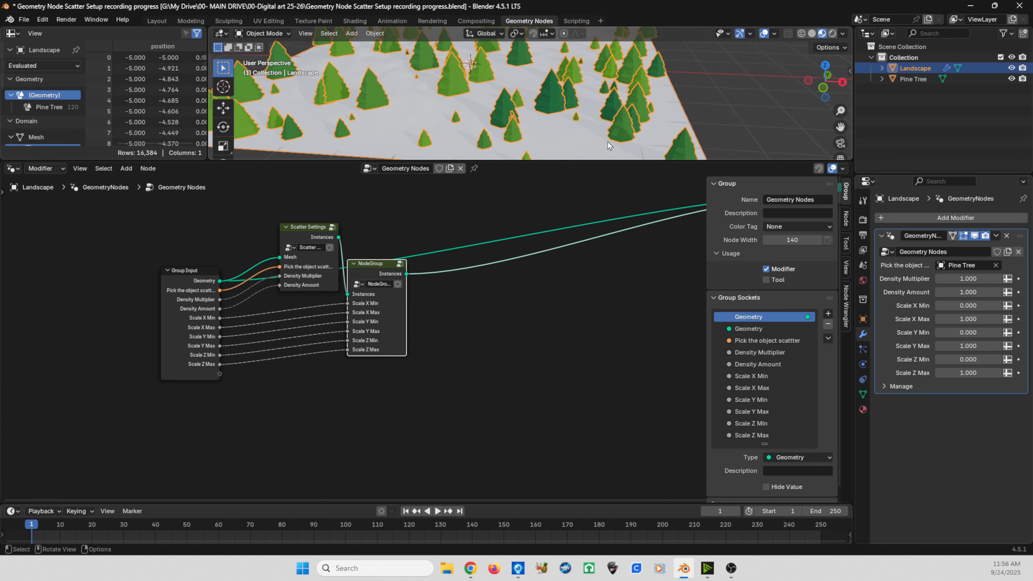
Enlarge the 3D viewport and set the modifier's Scale X Min to 0.9 and Scale X Max to 1.1.
drag(597, 161, 604, 272)
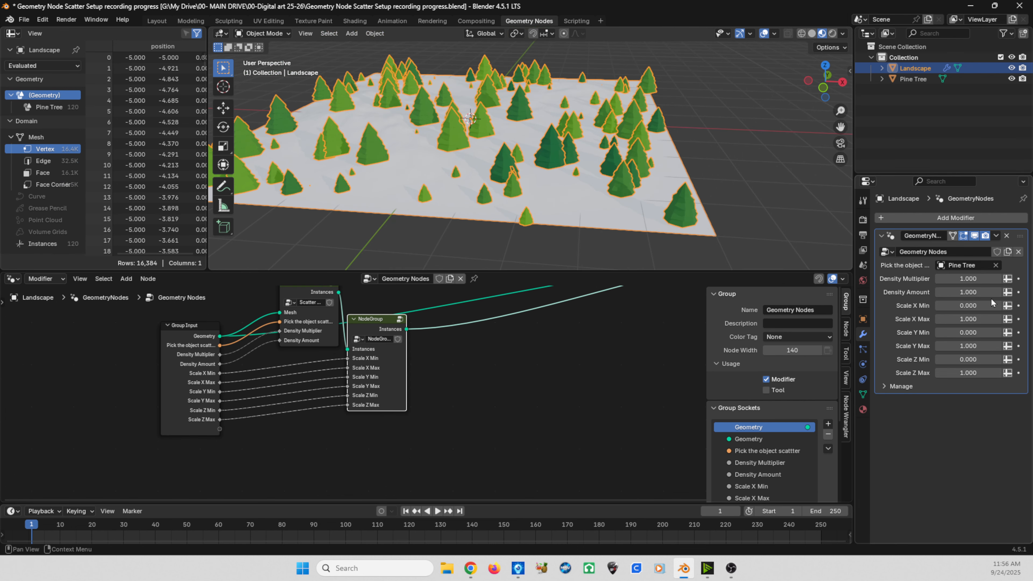
drag(968, 305, 968, 305)
key(BackSpace)
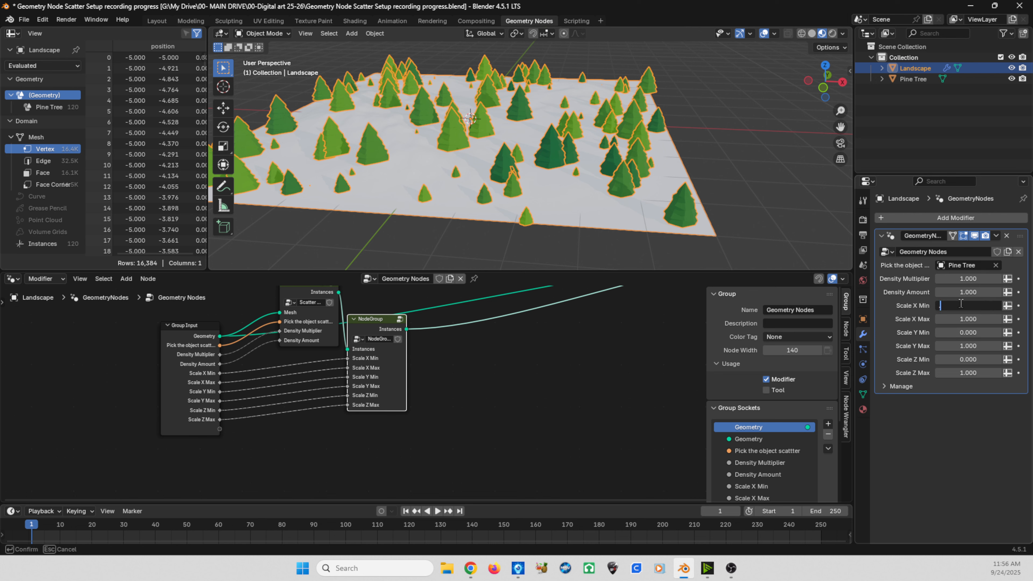
text(.9)
key(Return)
click(963, 319)
text(1.1)
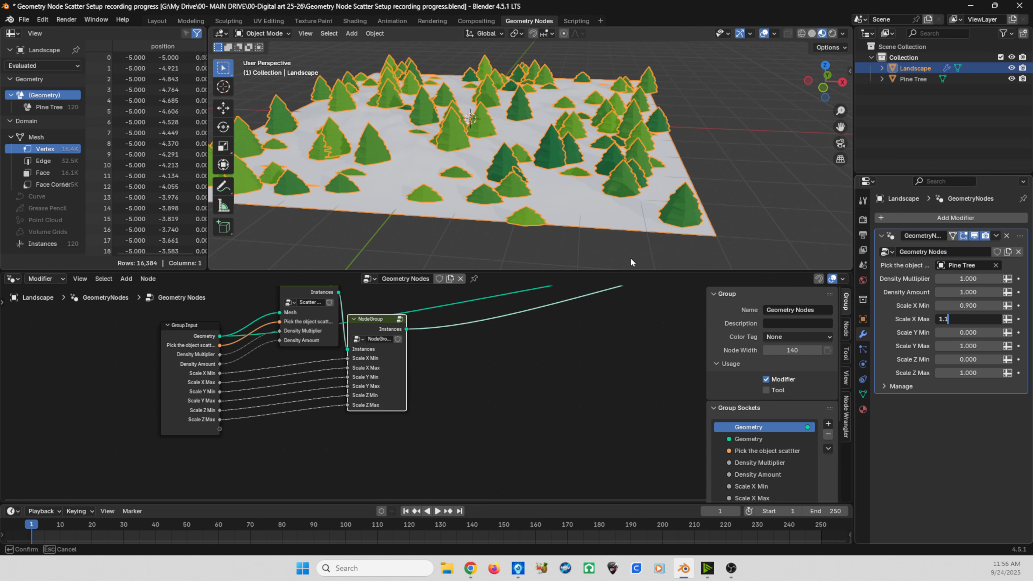
key(Return)
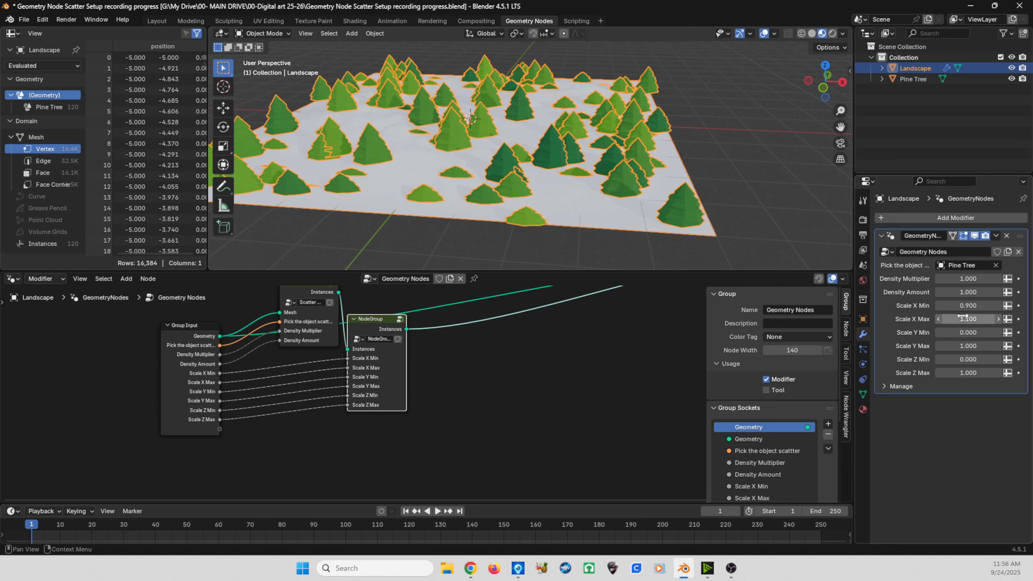
Set the modifier's Scale Y Min to 0.9 and Scale Y Max to 1.1.
click(959, 332)
key(BackSpace)
text(.9)
key(Return)
click(968, 346)
text(1.1)
key(Return)
Set the modifier's Scale Z Min to 0.9 and Scale Z Max to 1.1, and inspect the scattered trees.
click(968, 359)
text(.9)
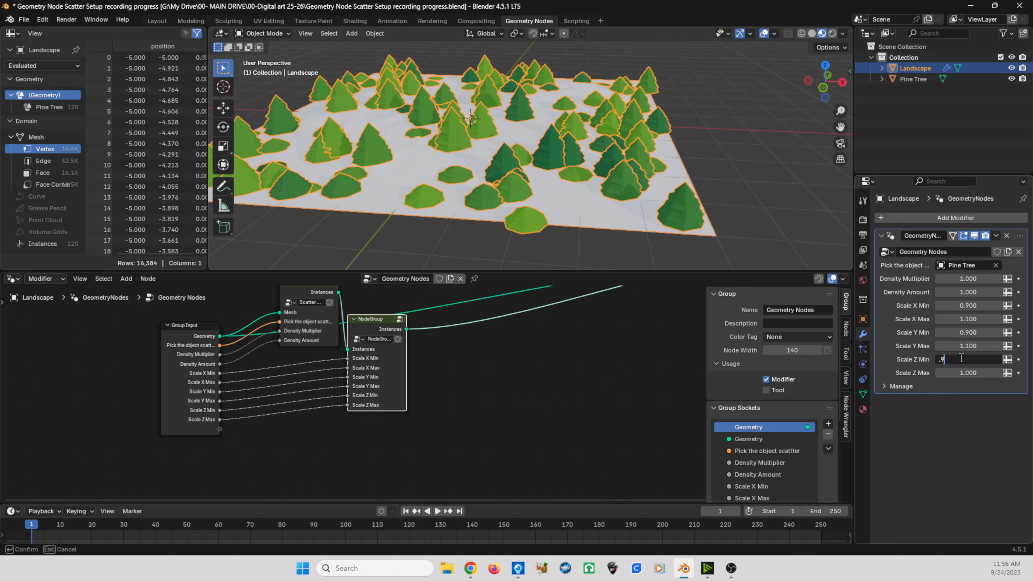
key(Return)
click(967, 372)
text(1.1)
key(Return)
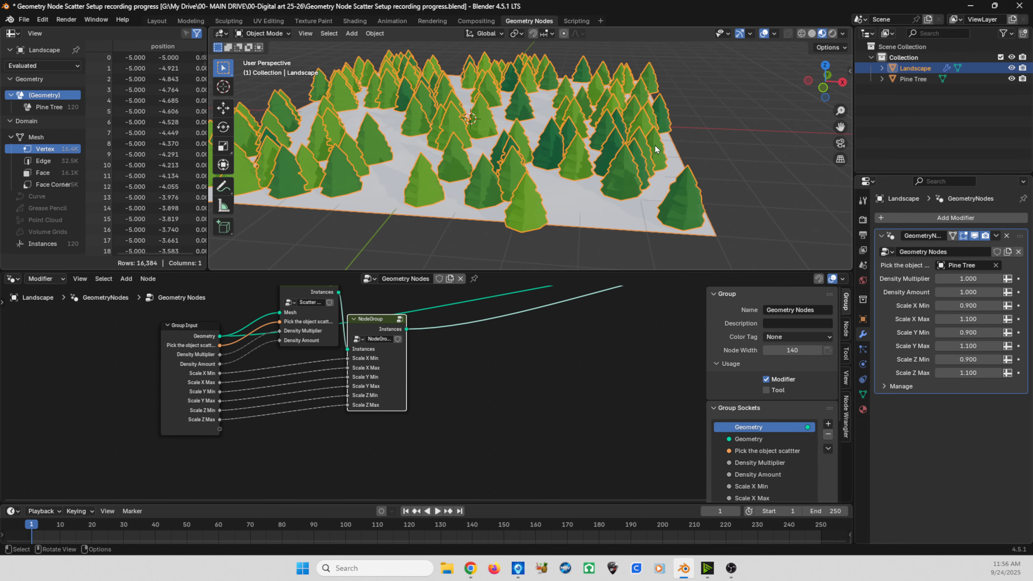
middle_drag(657, 150, 582, 135)
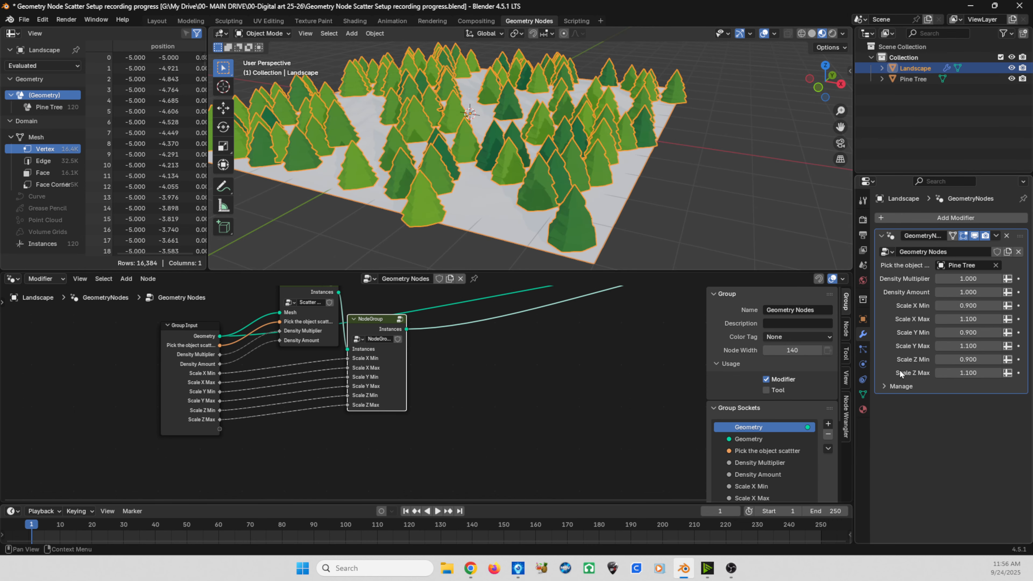
Set the modifier's Scale Z Min to 0.49 and Scale Z Max to 1.46 for stronger variation in tree height.
click(968, 373)
drag(968, 373, 943, 360)
click(978, 361)
middle_drag(462, 169, 478, 167)
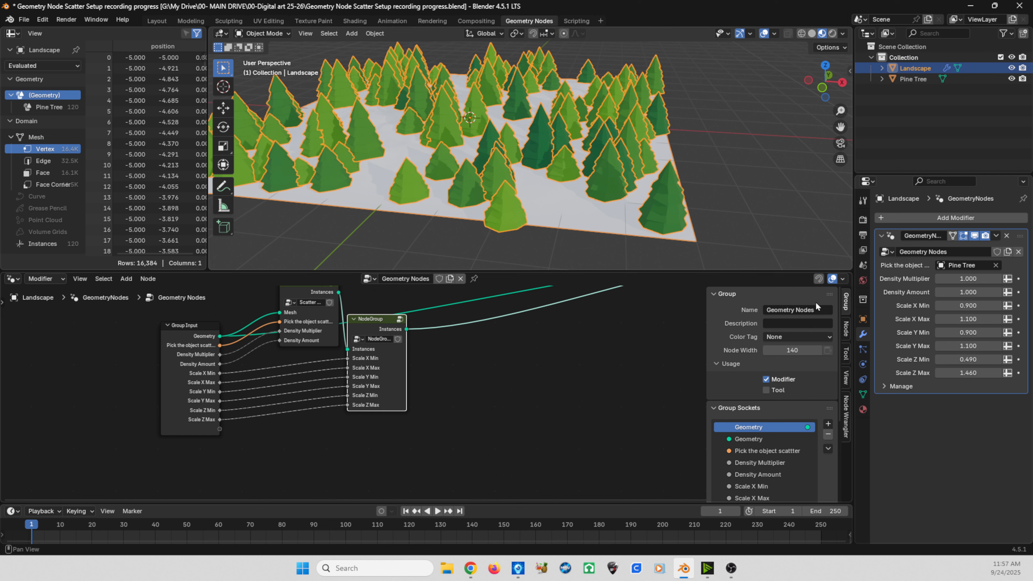
Label the selected scale group node "Scale Settings" and rename its NodeGroup data-block to "Scale Settings".
click(846, 330)
click(804, 322)
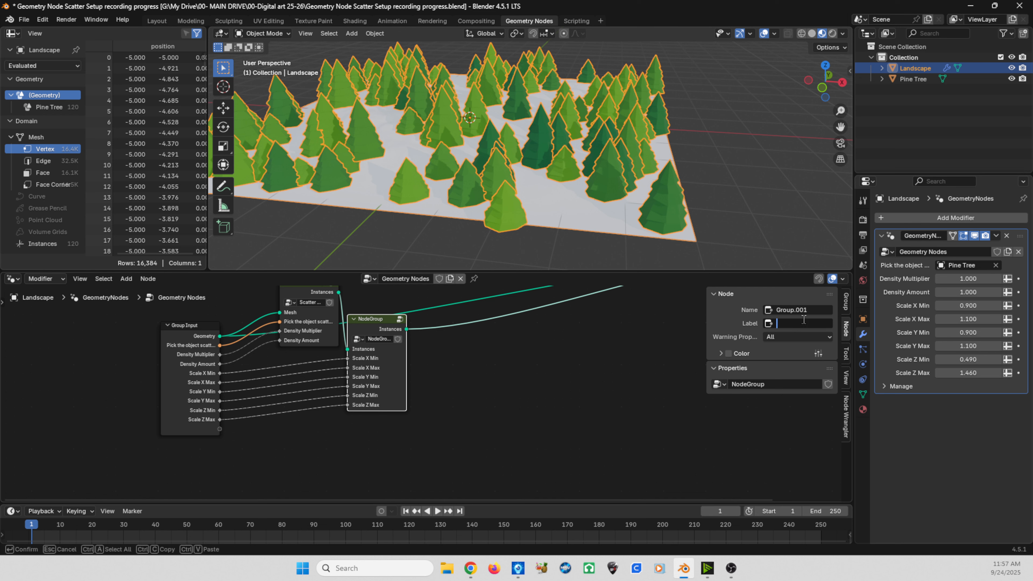
text(Scale Settings)
key(Return)
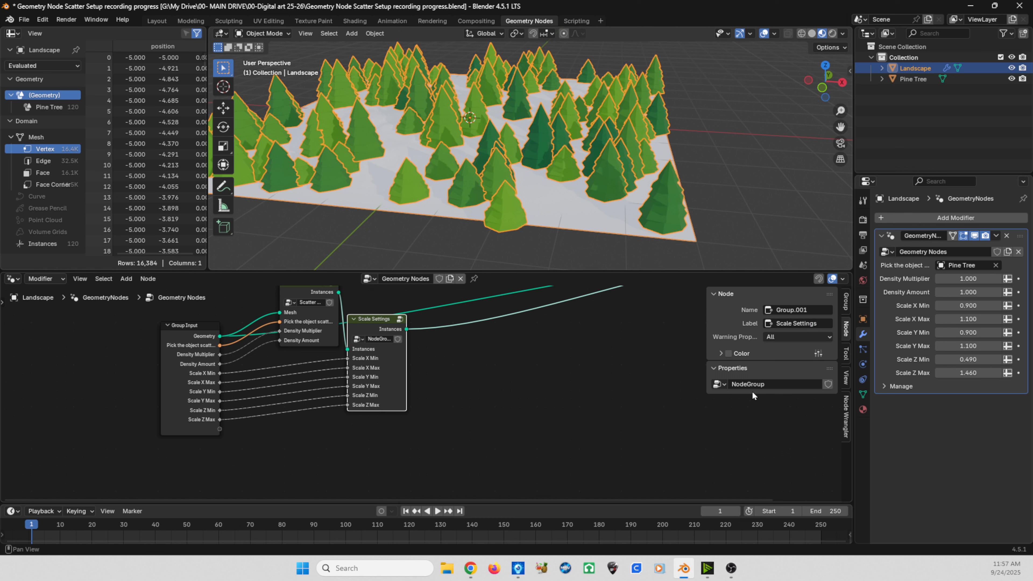
click(776, 384)
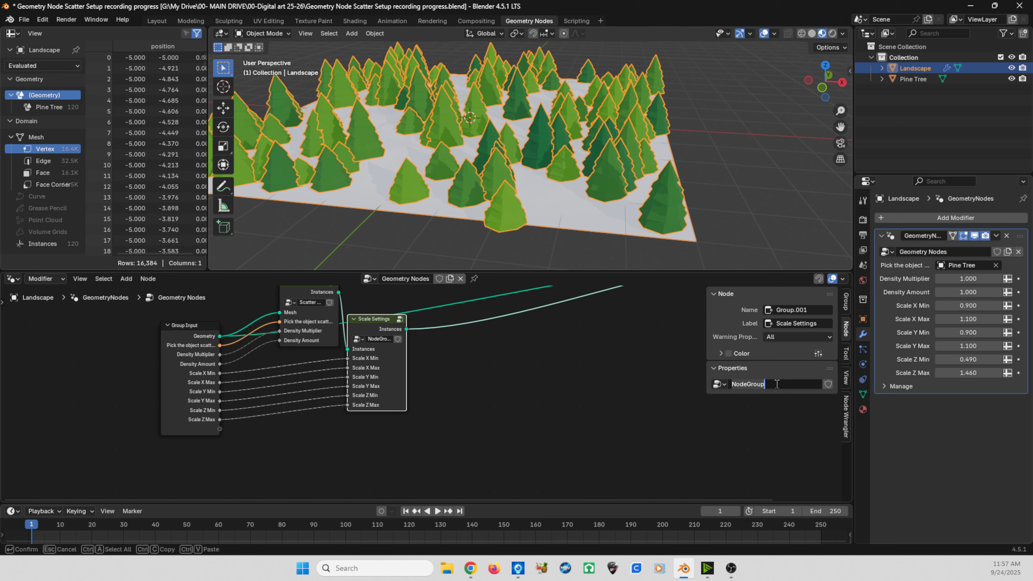
text(Scale Settings)
key(Return)
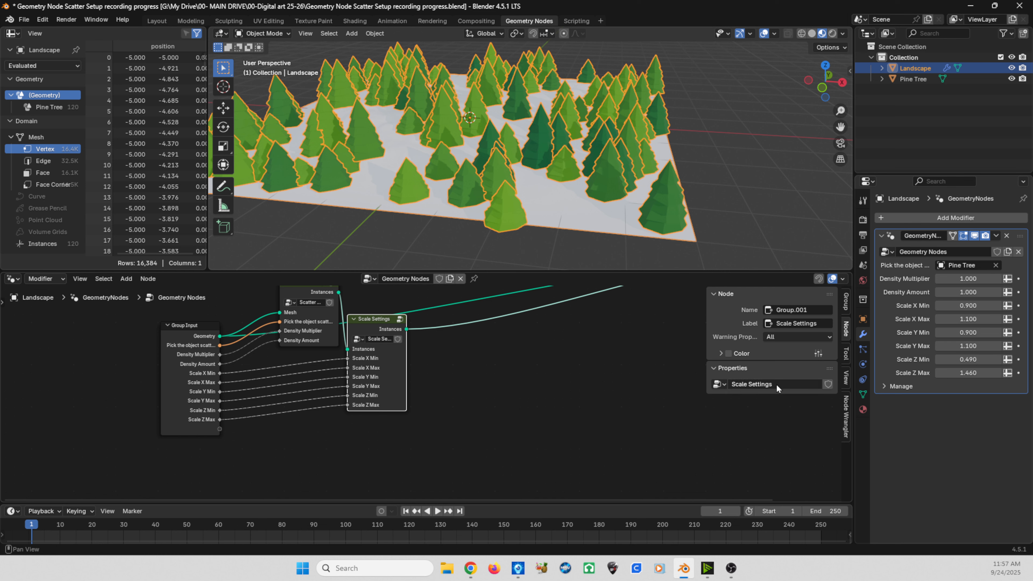
Add a second Scale Settings group node to the empty area beside the existing one.
middle_drag(582, 406, 635, 439)
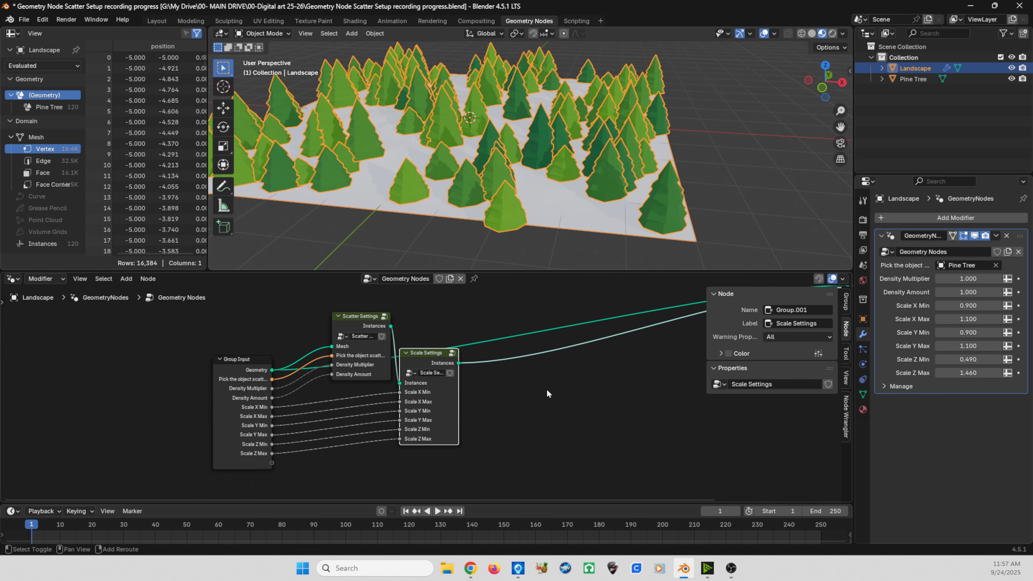
key(shift+a)
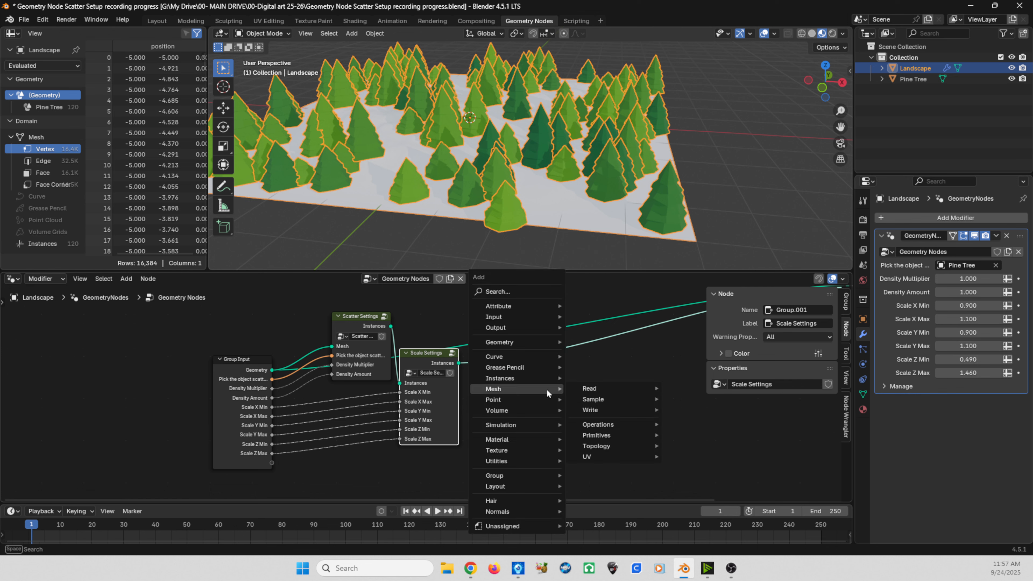
text(scal)
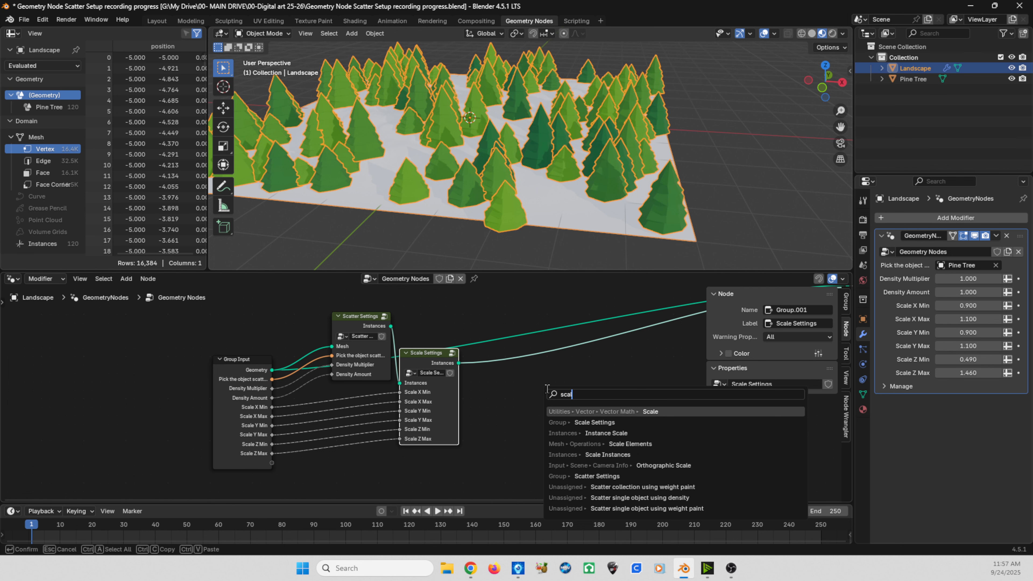
text(e settings)
key(Return)
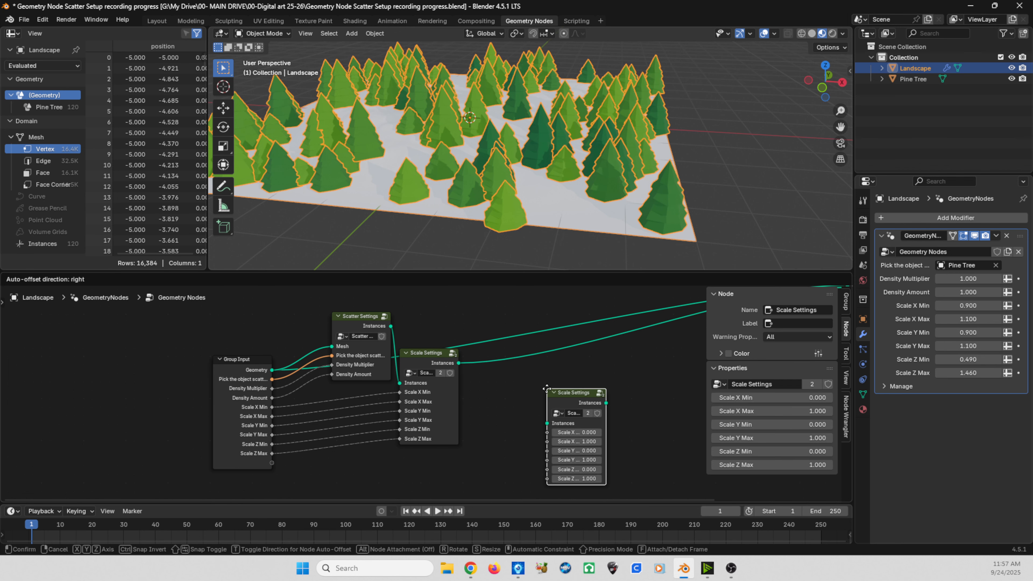
click(547, 395)
Examine the nodes inside the added Scale Settings group and delete the duplicate group node from the main tree.
key(Tab)
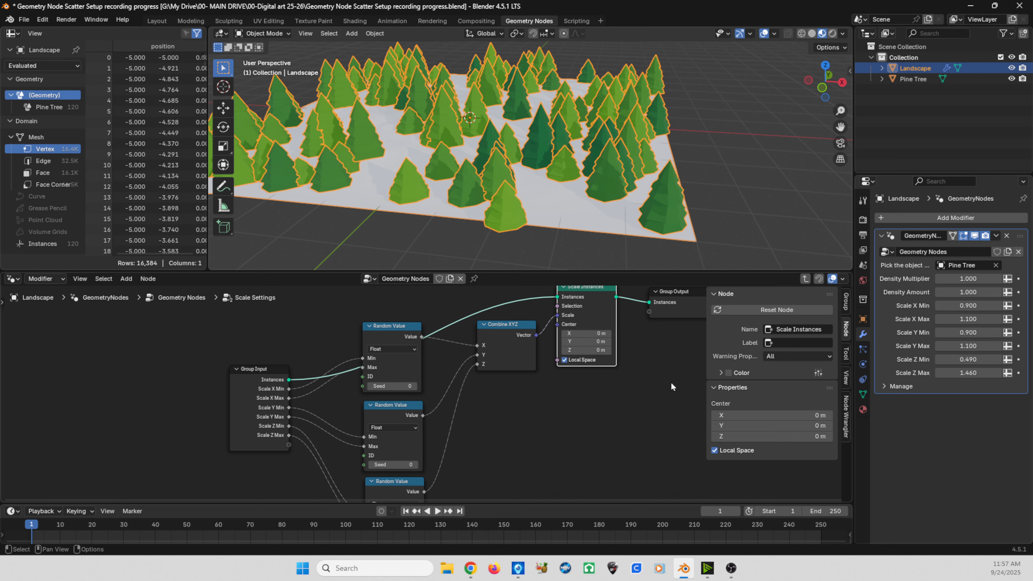
key(Home)
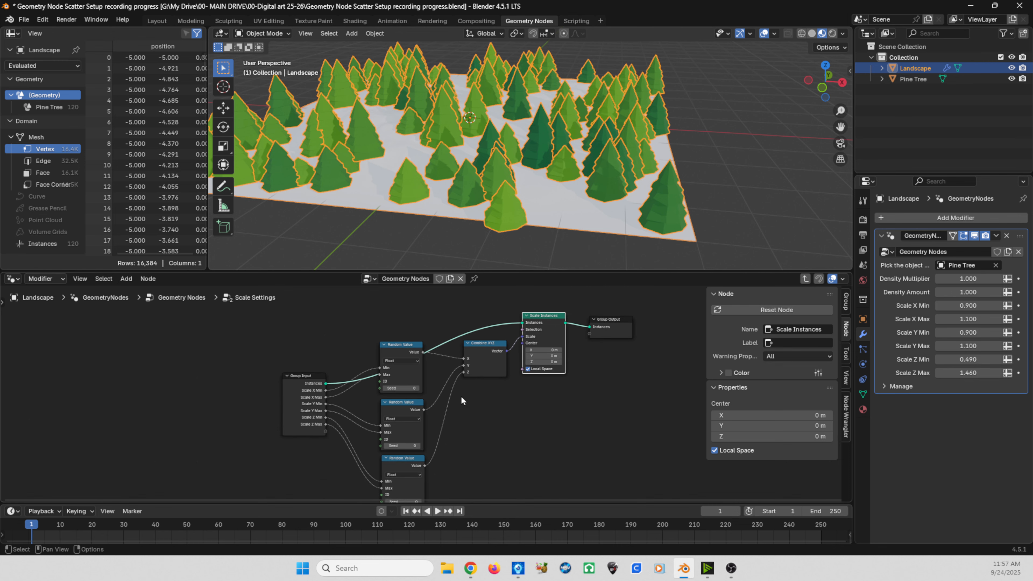
key(Tab)
key(x)
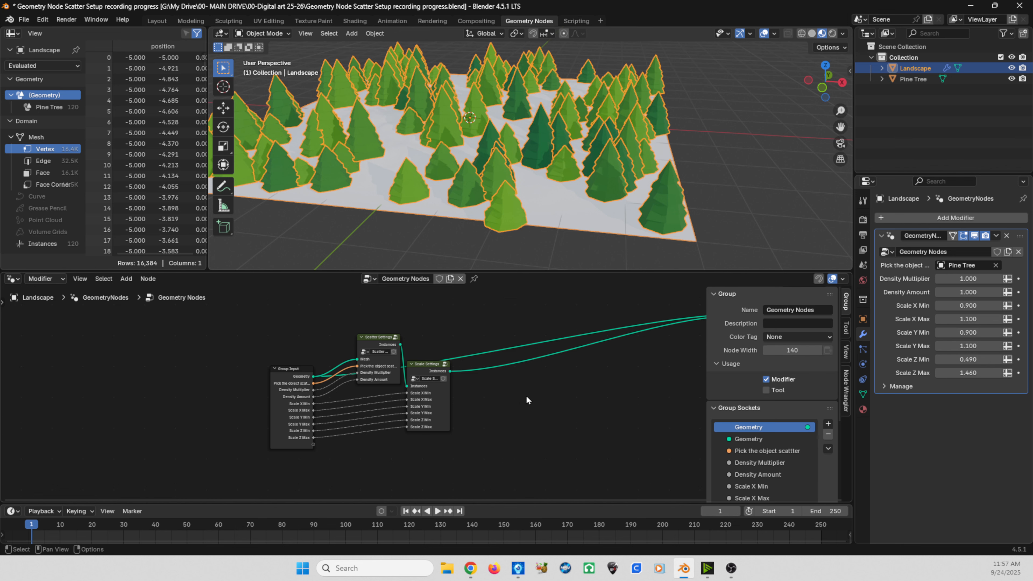
Spread out the Group Input and Scatter Settings nodes to tidy the main tree, and hide the node editor's sidebar.
drag(293, 373, 275, 357)
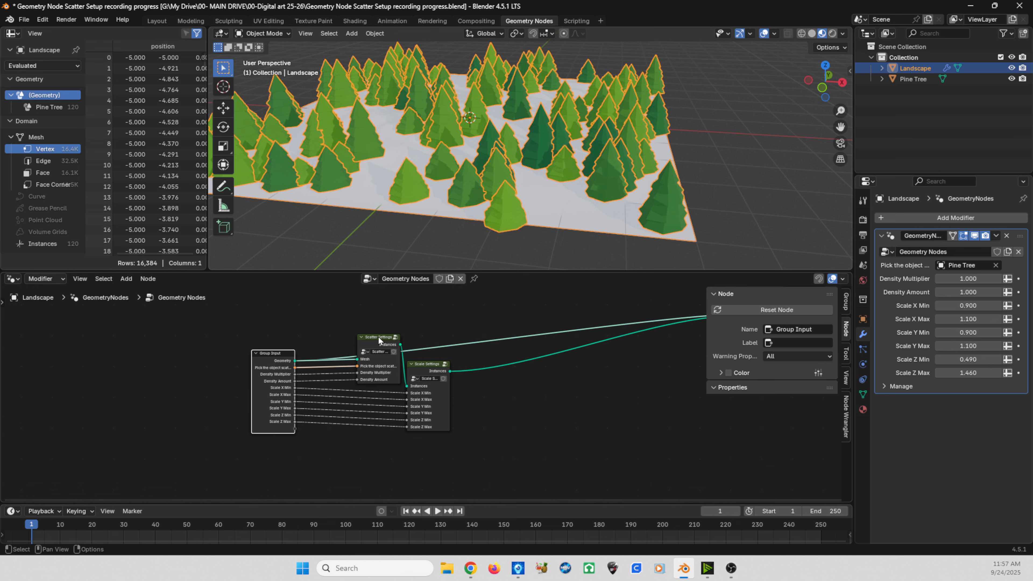
drag(379, 338, 362, 311)
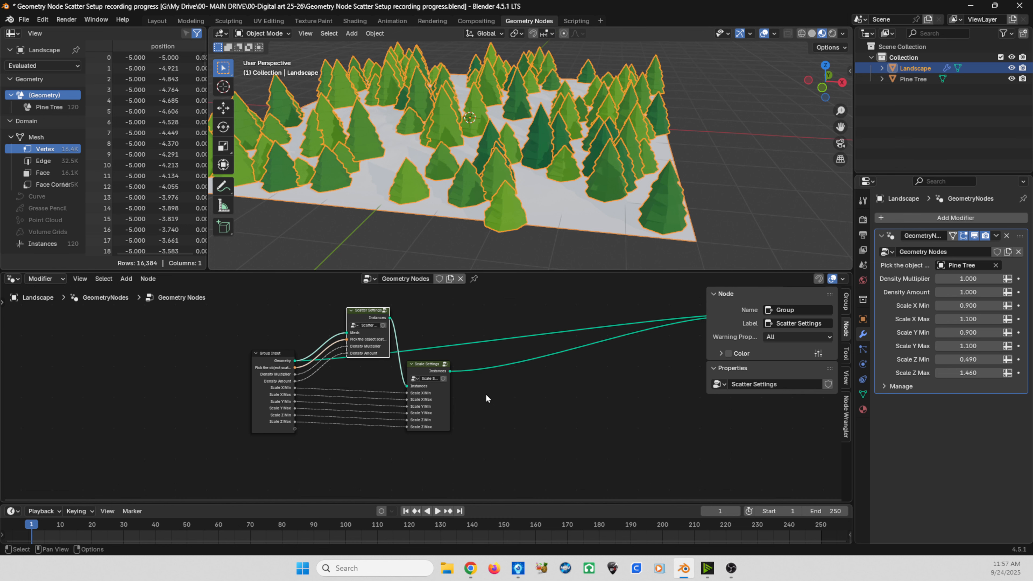
key(n)
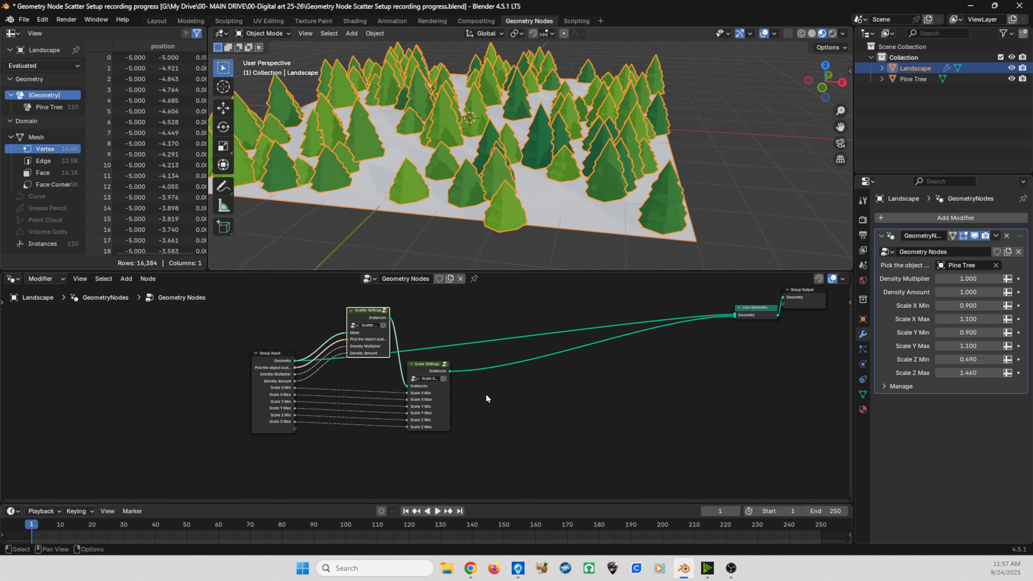
scroll(486, 395, up, 3)
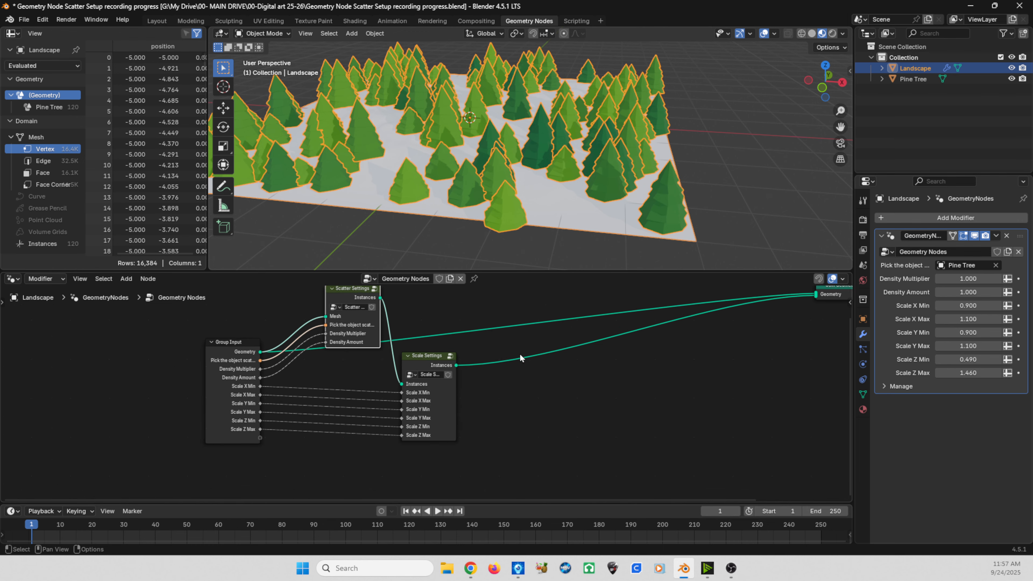